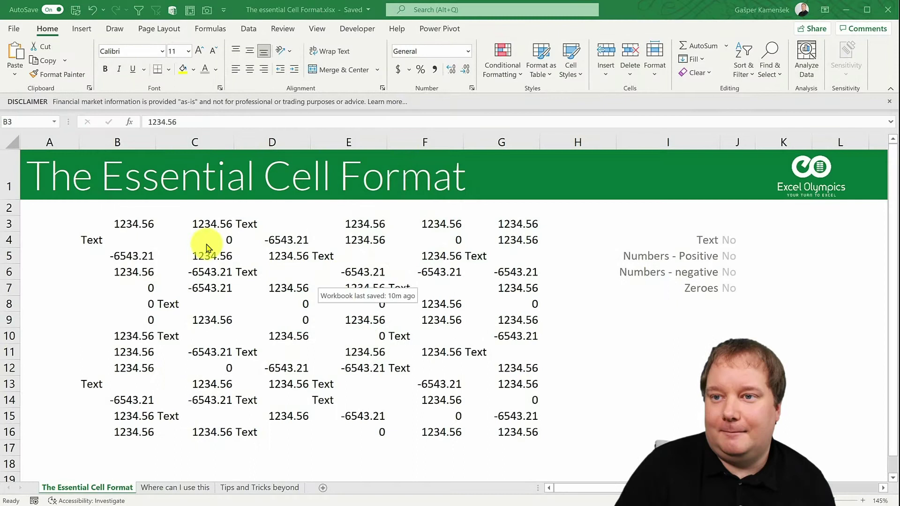
Set the Text and Numbers - Positive highlight options in J4 and J5 to Yes.
{"action": "left_click", "coordinate": [149, 225]}
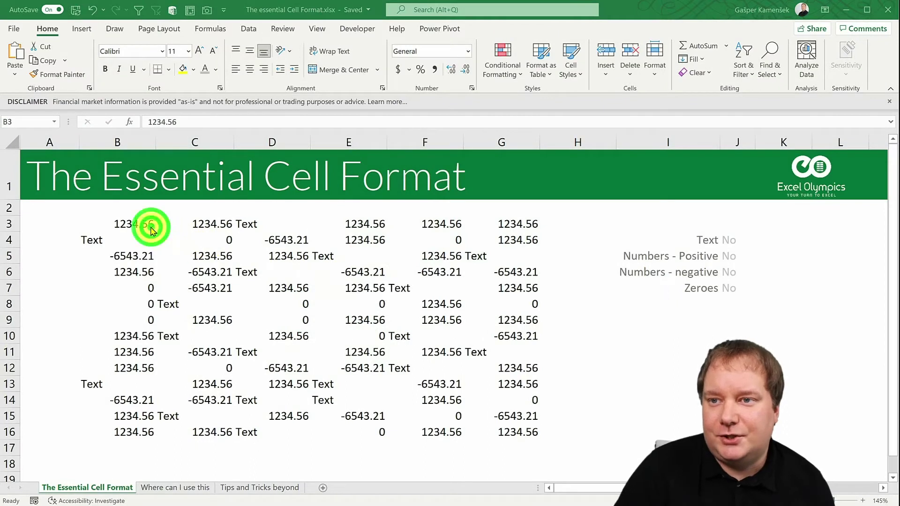
{"action": "left_click_drag", "start_coordinate": [131, 227], "coordinate": [527, 434]}
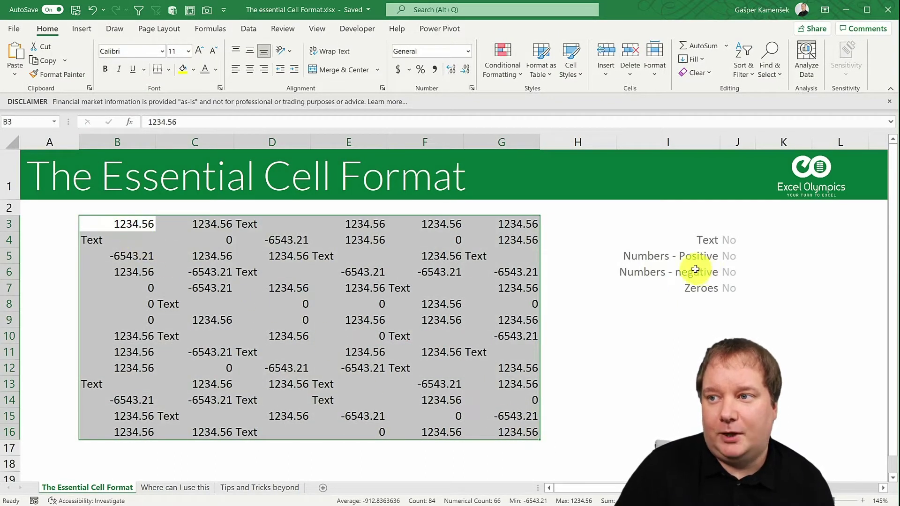
{"action": "left_click", "coordinate": [732, 240]}
{"action": "left_click", "coordinate": [761, 242]}
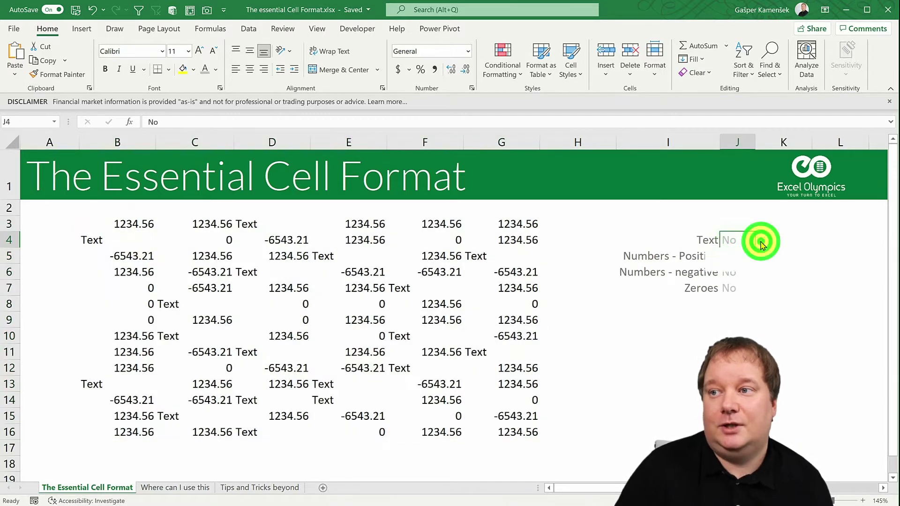
{"action": "left_click", "coordinate": [746, 256]}
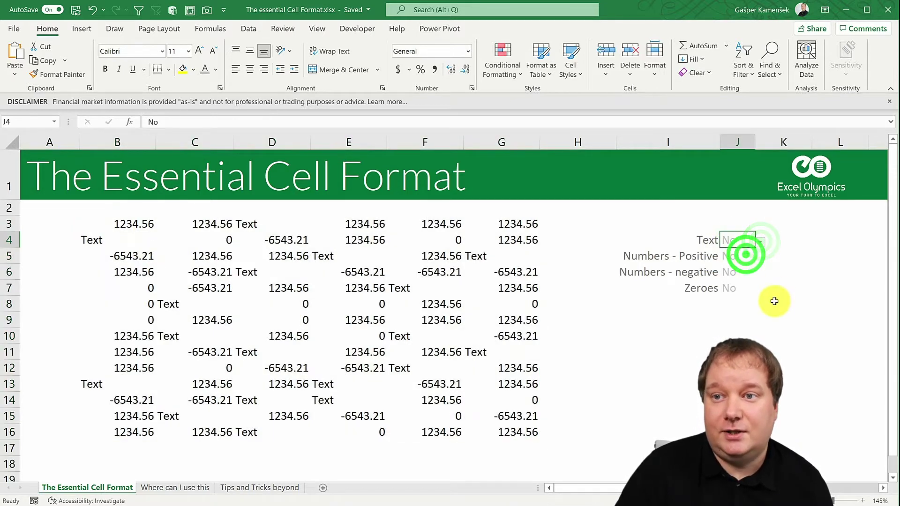
{"action": "left_click", "coordinate": [737, 258]}
{"action": "left_click", "coordinate": [760, 257]}
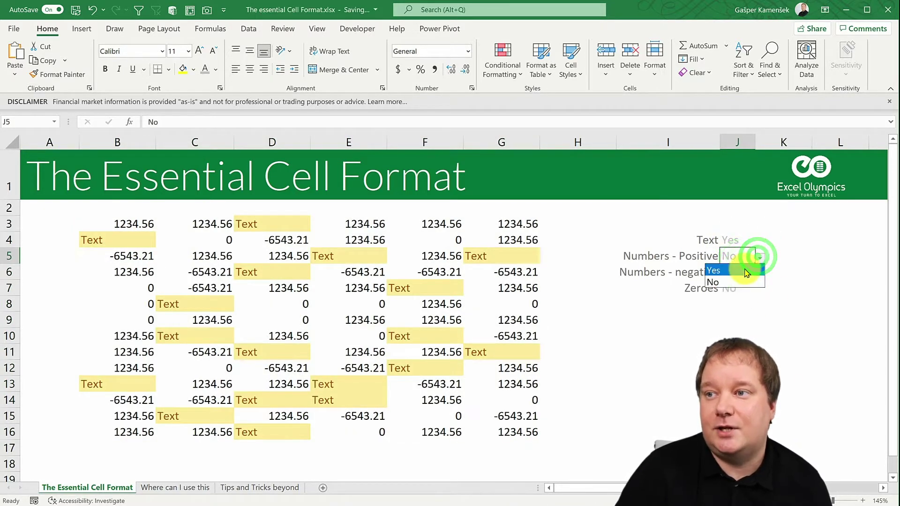
{"action": "left_click", "coordinate": [747, 273]}
Set the Numbers - negative and Zeroes highlight options in J6 and J7 to Yes.
{"action": "left_click", "coordinate": [745, 271]}
{"action": "left_click", "coordinate": [761, 273]}
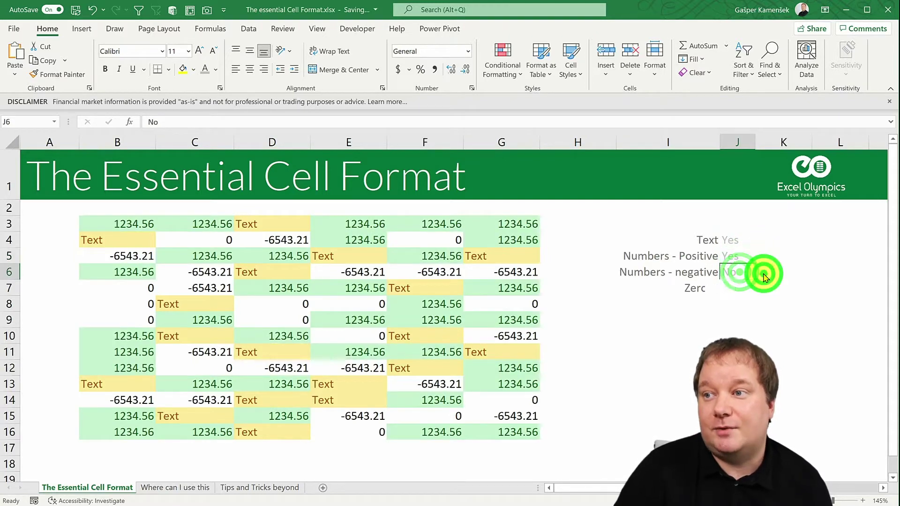
{"action": "left_click", "coordinate": [749, 287]}
{"action": "left_click", "coordinate": [746, 288]}
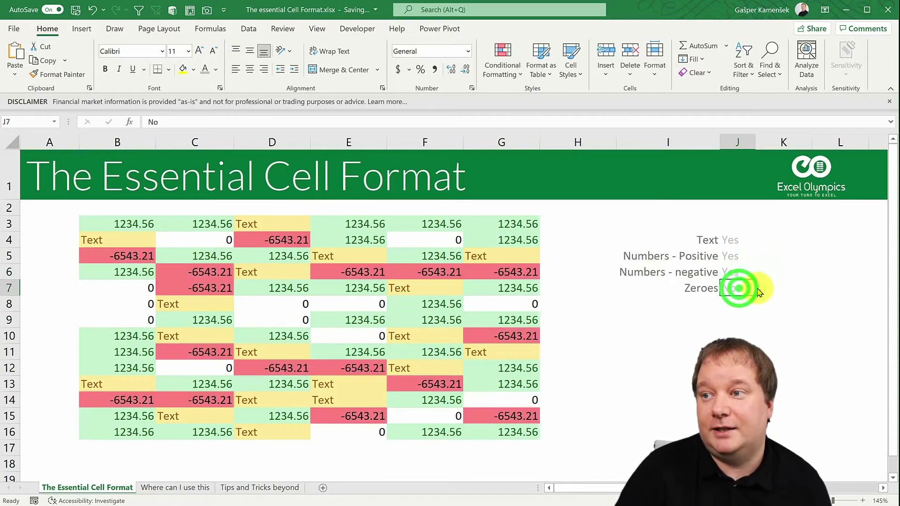
{"action": "left_click", "coordinate": [760, 288]}
{"action": "left_click", "coordinate": [746, 302]}
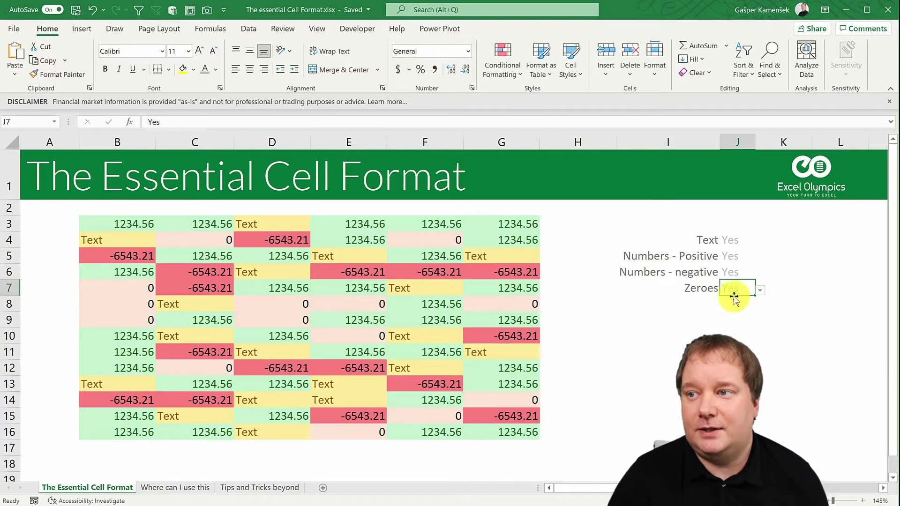
Set all four highlight options in J4:J7 back to No at once.
{"action": "left_click_drag", "start_coordinate": [740, 241], "coordinate": [745, 286]}
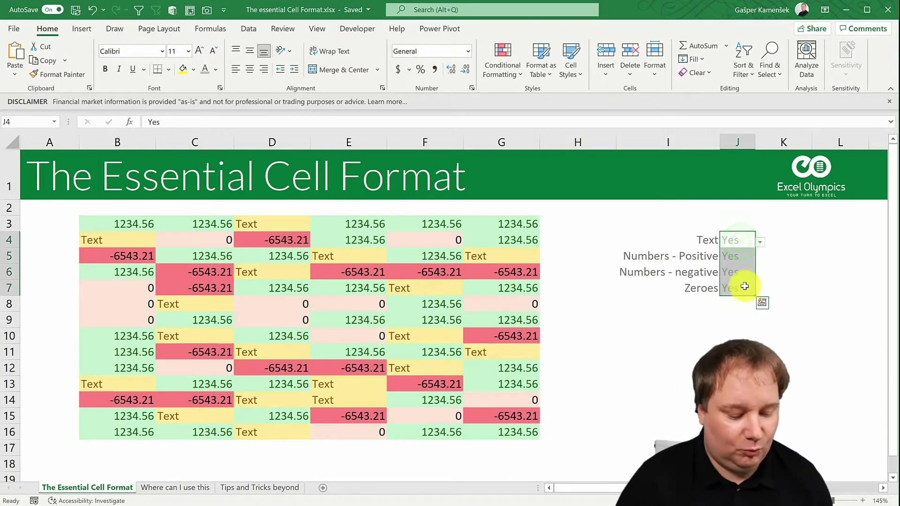
{"action": "type", "text": "No"}
{"action": "key", "text": "ctrl+Return"}
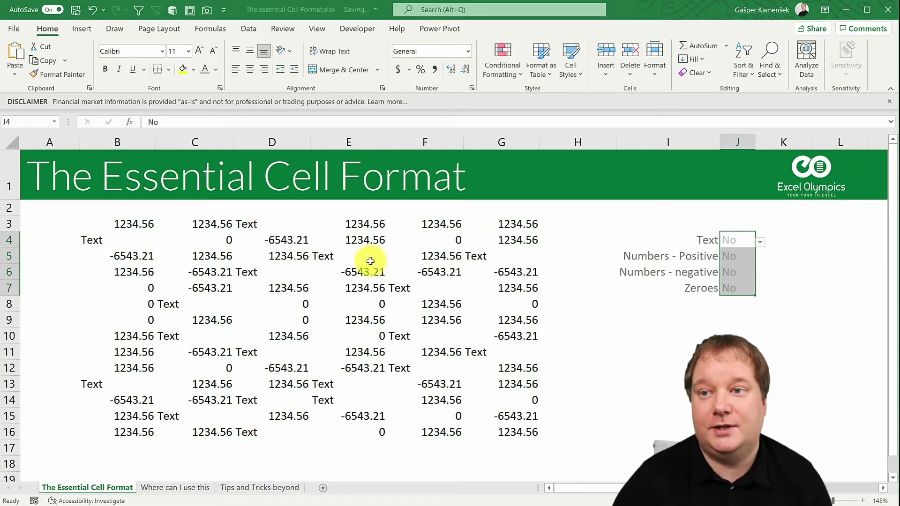
{"action": "left_click", "coordinate": [136, 222]}
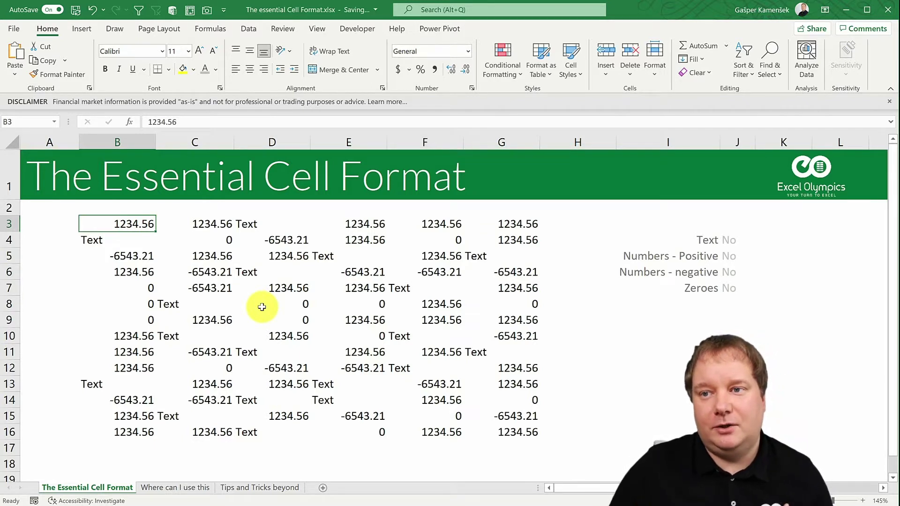
{"action": "left_click", "coordinate": [712, 243]}
{"action": "left_click_drag", "start_coordinate": [712, 243], "coordinate": [712, 287]}
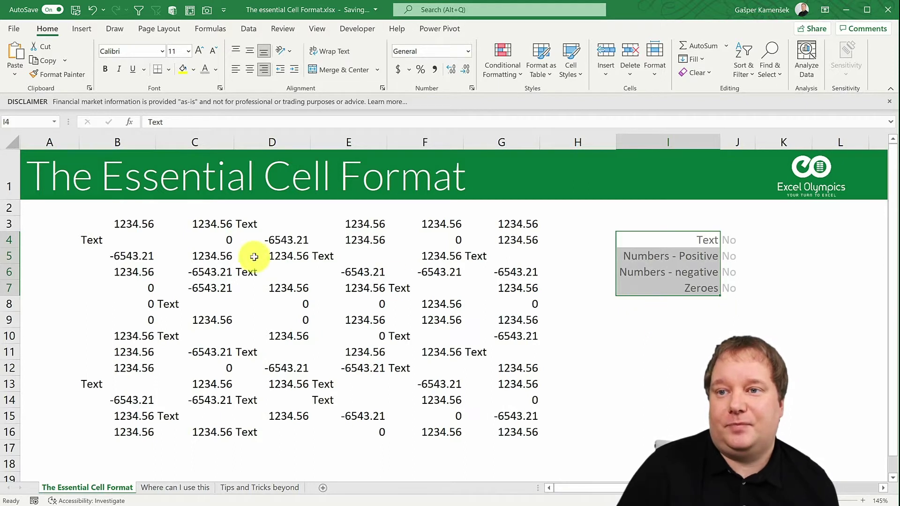
{"action": "left_click_drag", "start_coordinate": [137, 223], "coordinate": [508, 428]}
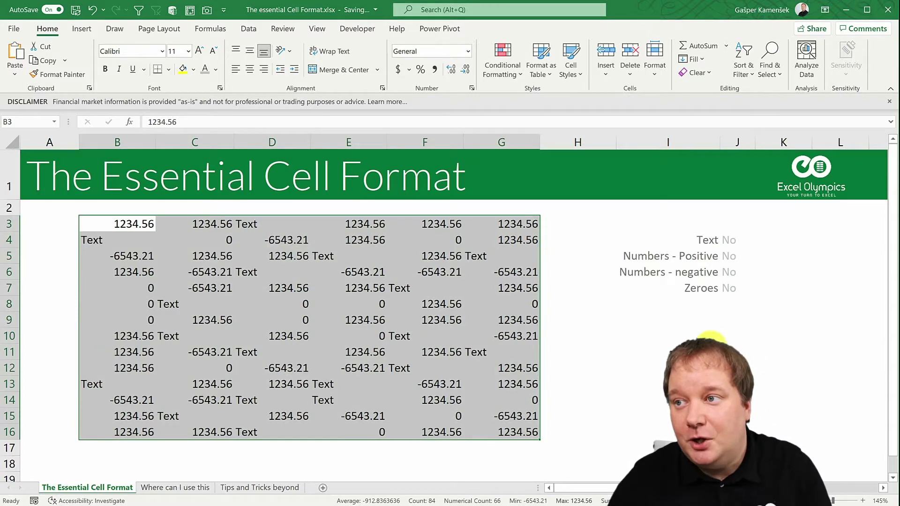
{"action": "left_click_drag", "start_coordinate": [695, 238], "coordinate": [702, 291]}
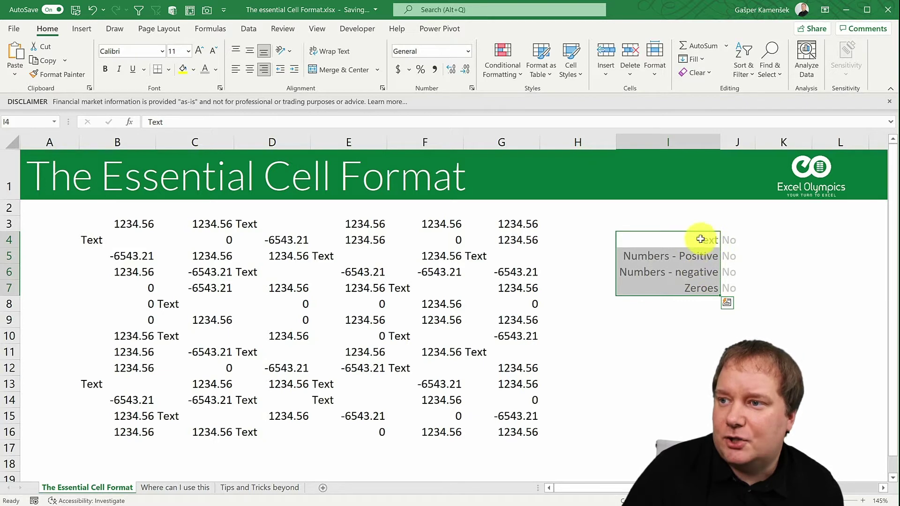
{"action": "left_click_drag", "start_coordinate": [698, 238], "coordinate": [707, 287]}
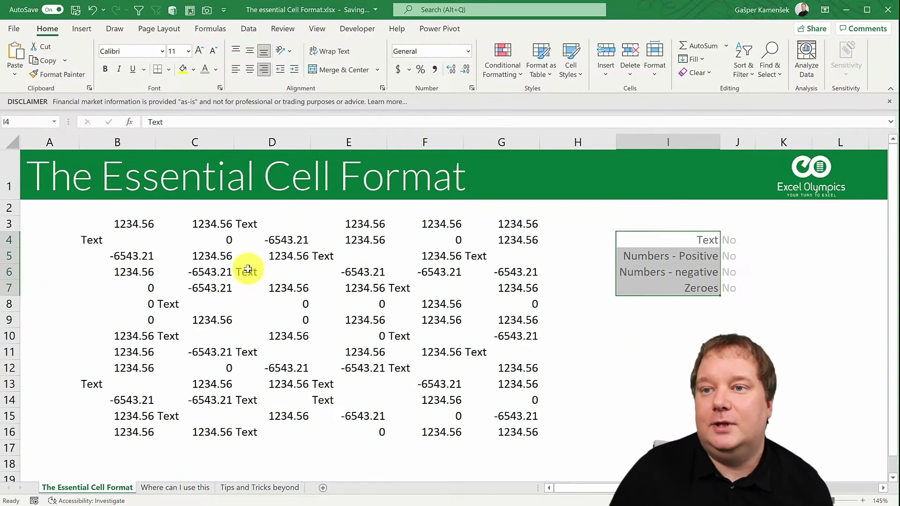
{"action": "left_click_drag", "start_coordinate": [130, 223], "coordinate": [502, 422]}
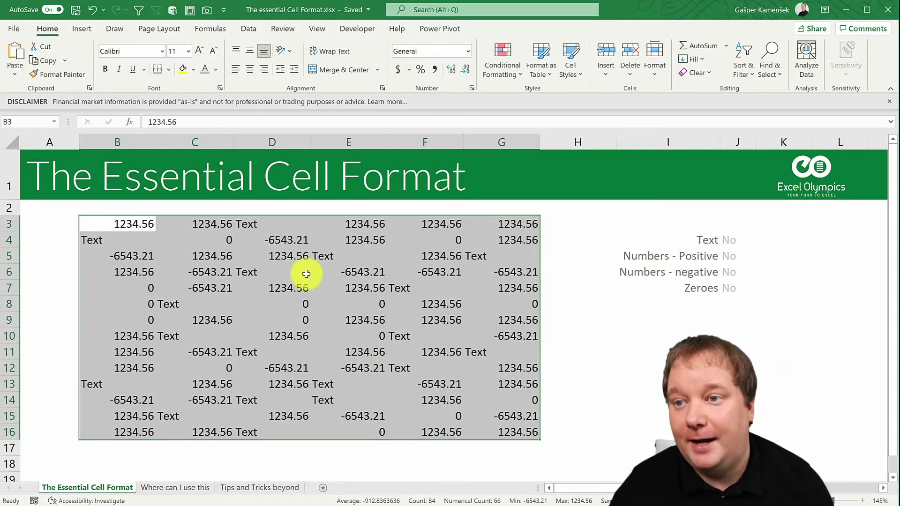
Start a custom number format for the data range B3:G16 and clear the existing General code.
{"action": "left_click_drag", "start_coordinate": [143, 223], "coordinate": [494, 429]}
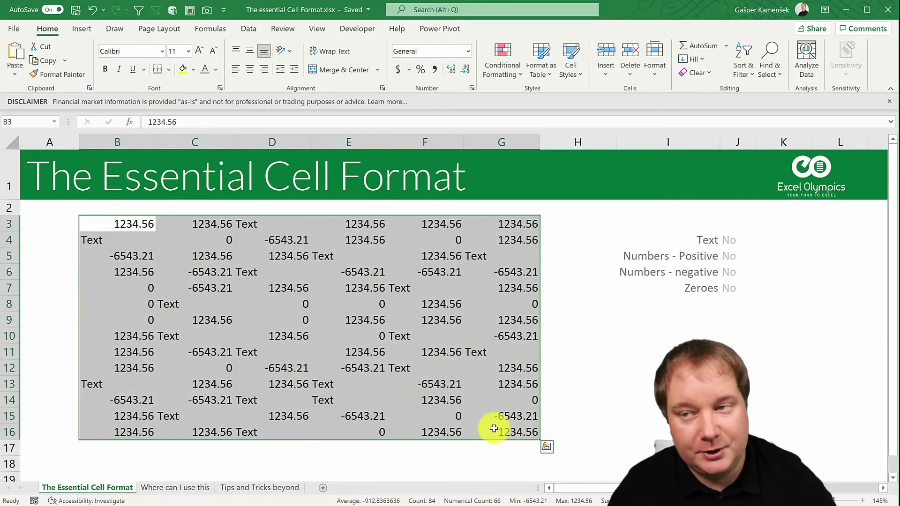
{"action": "key", "text": "ctrl+1"}
{"action": "left_click_drag", "start_coordinate": [435, 125], "coordinate": [356, 124]}
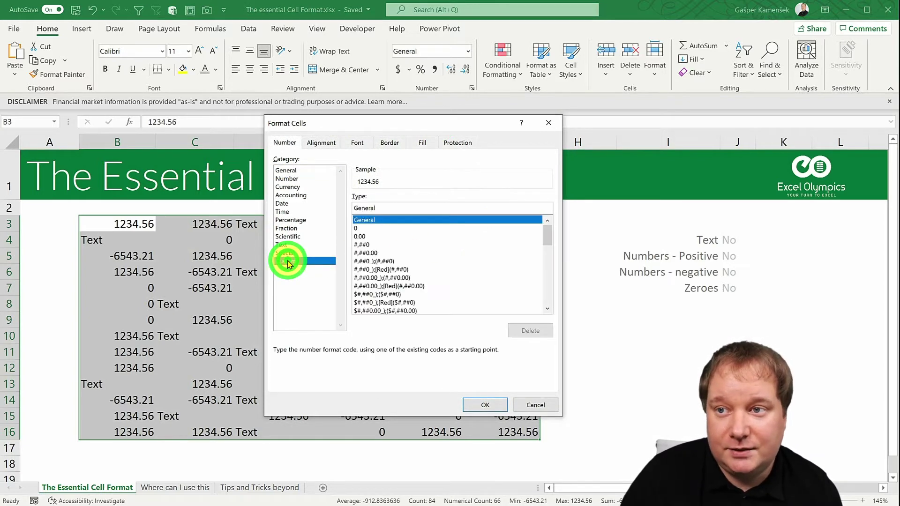
{"action": "double_click", "coordinate": [386, 209]}
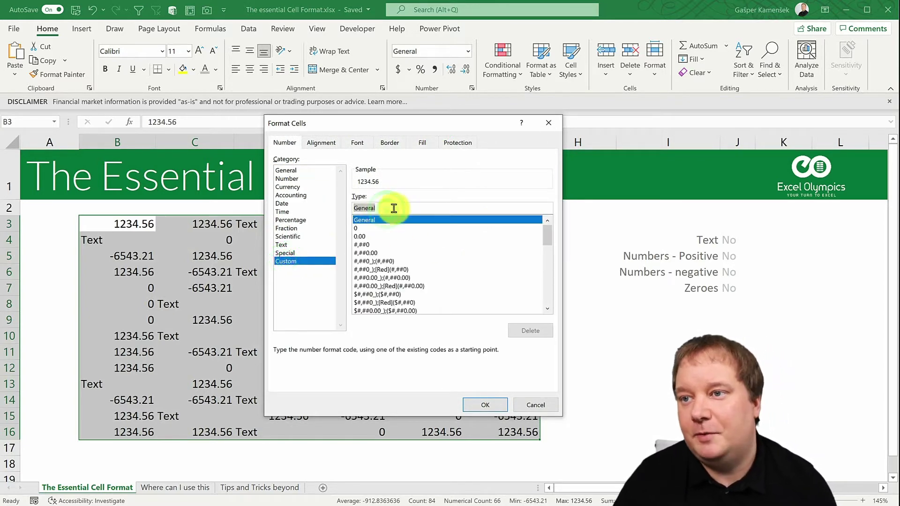
{"action": "key", "text": "BackSpace"}
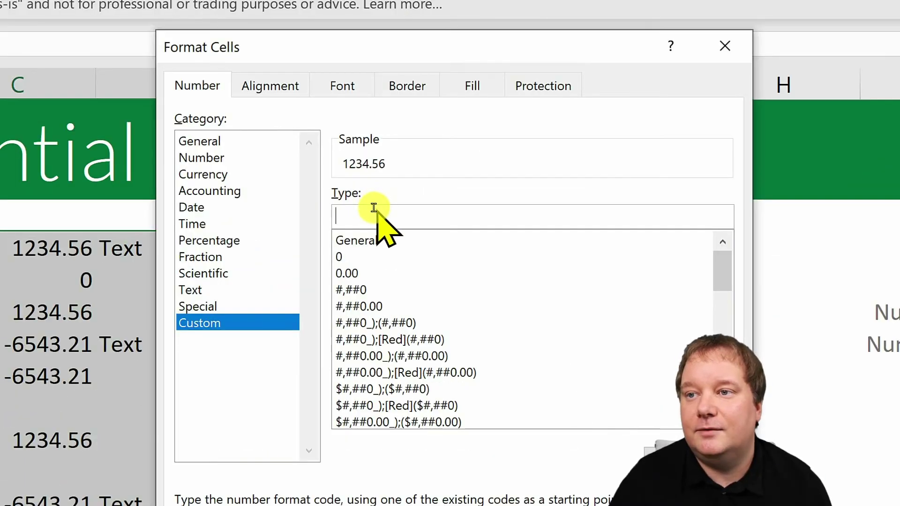
{"action": "left_click", "coordinate": [373, 210]}
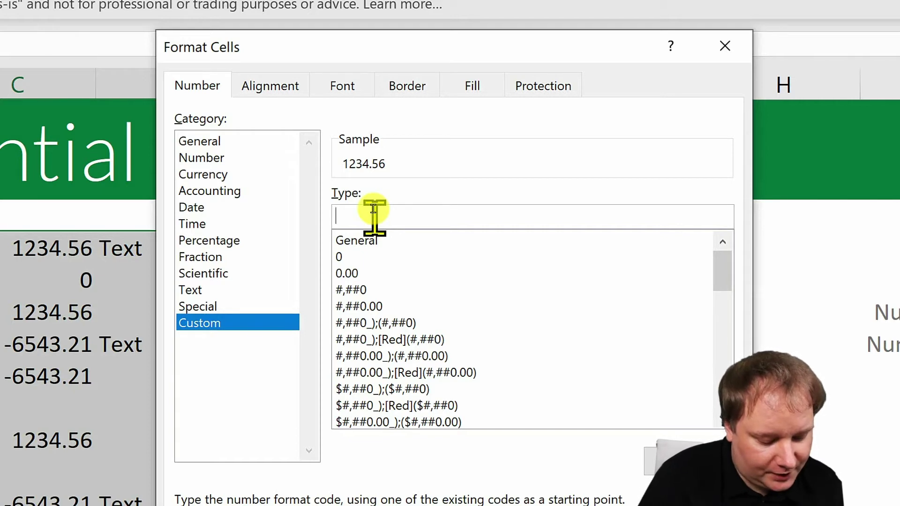
Define the positive-number section of the custom format as [blue]#,##0 and end it with a semicolon.
{"action": "type", "text": "[blue"}
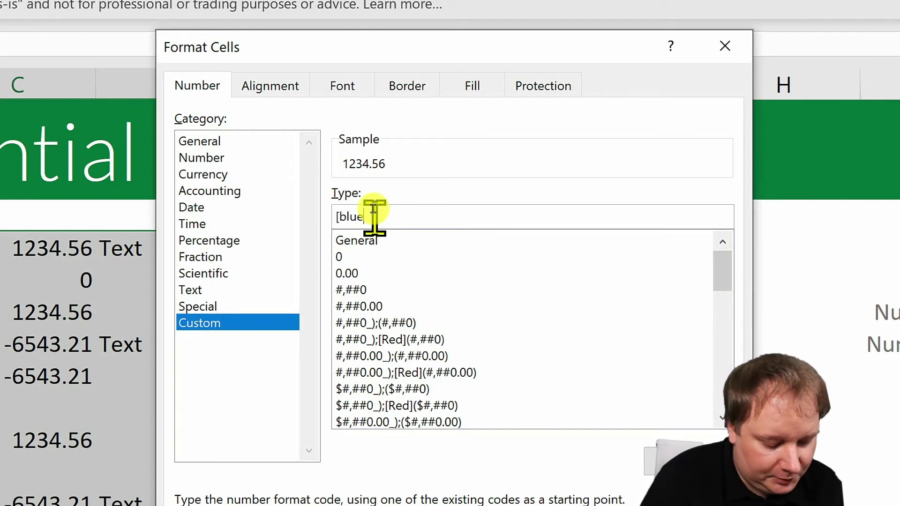
{"action": "type", "text": "]"}
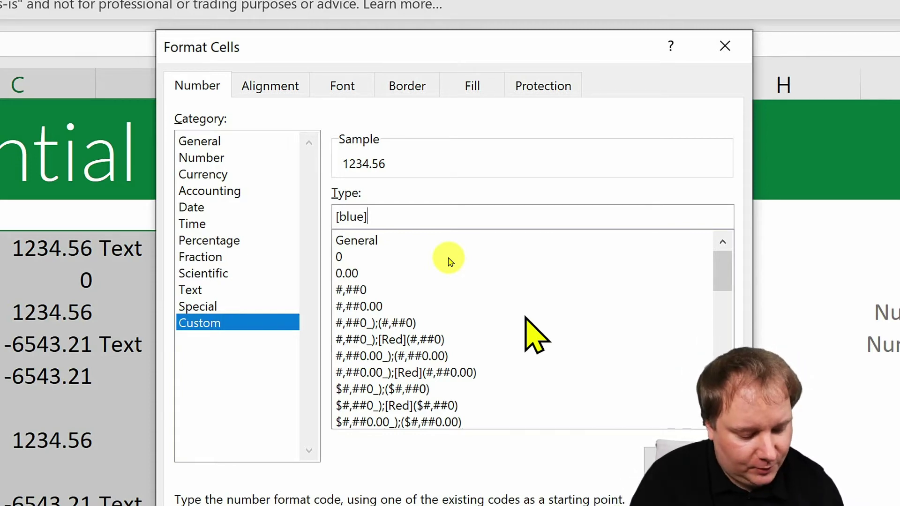
{"action": "type", "text": "#,"}
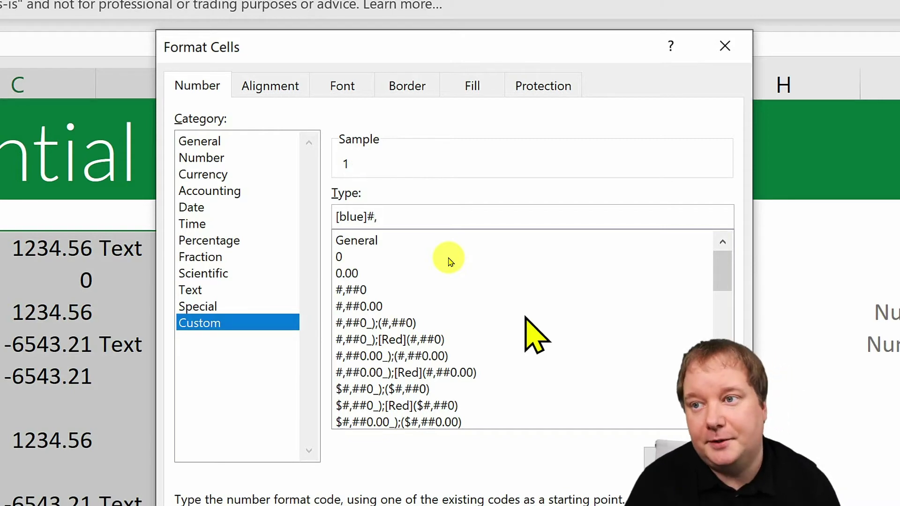
{"action": "type", "text": "##0"}
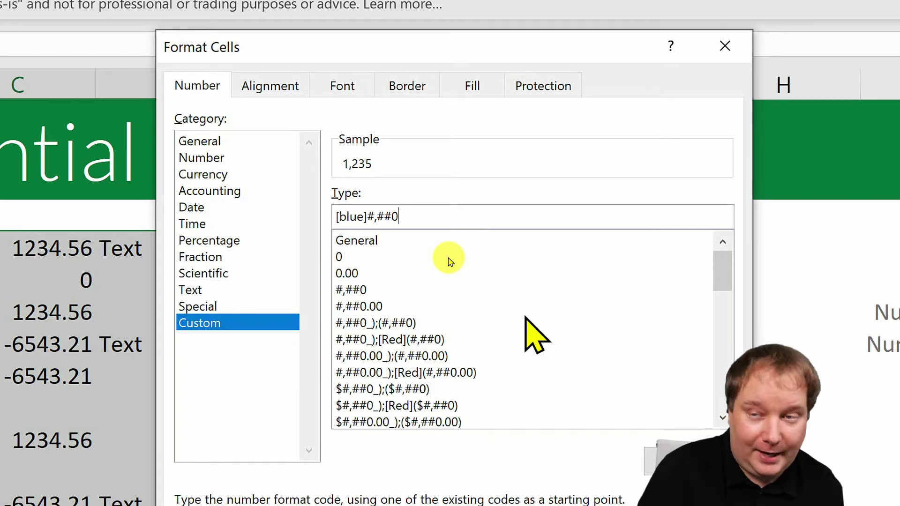
{"action": "type", "text": ";"}
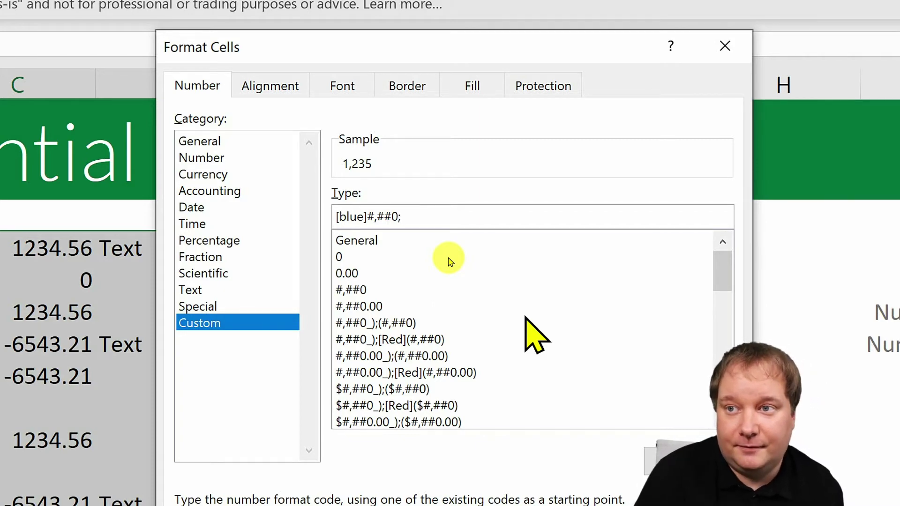
Add the negative-number section [red]- #,##0.00 to the format code and close it with a semicolon.
{"action": "type", "text": "[red"}
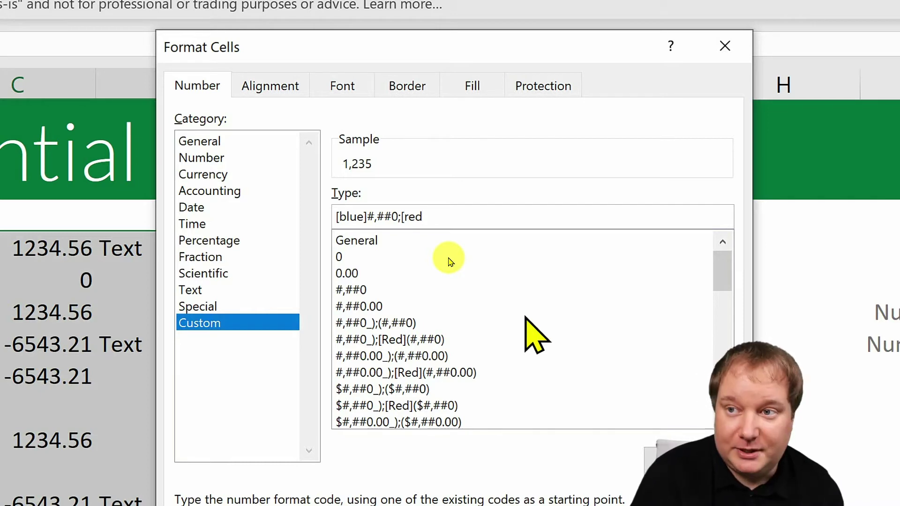
{"action": "type", "text": "]"}
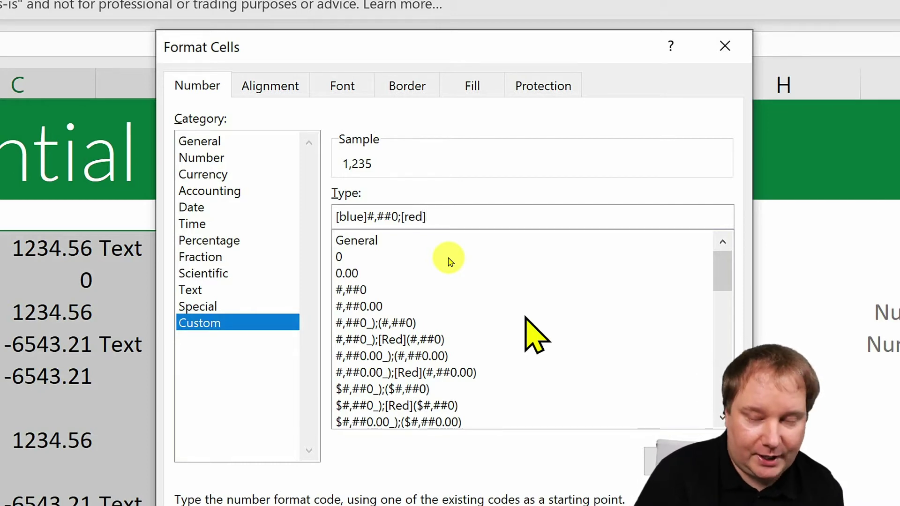
{"action": "type", "text": "-"}
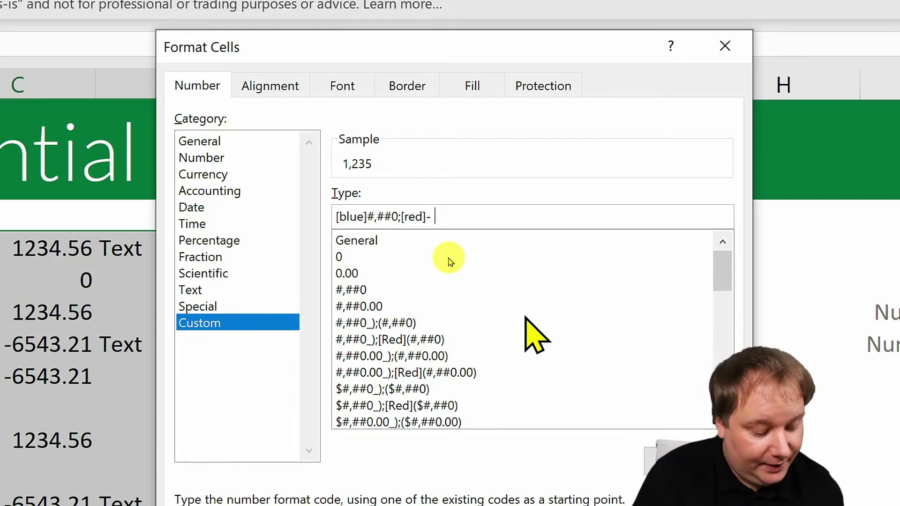
{"action": "type", "text": " #,"}
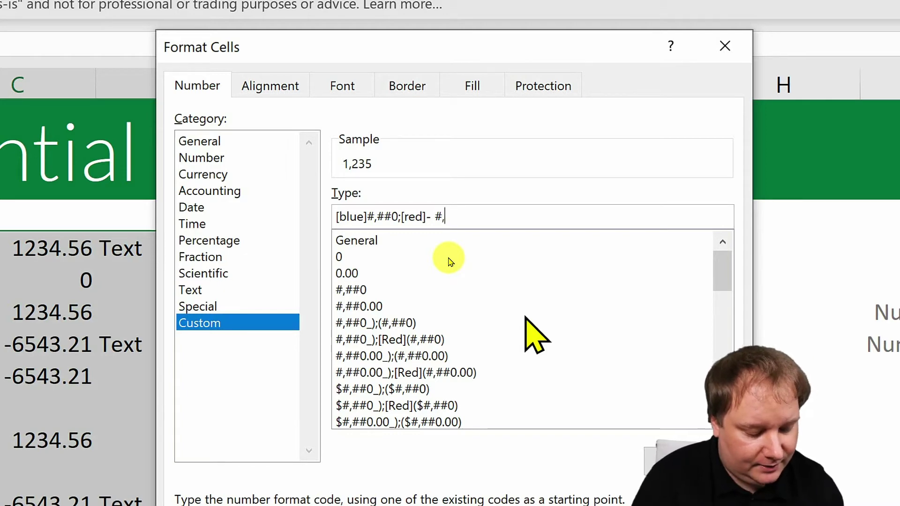
{"action": "type", "text": "##0"}
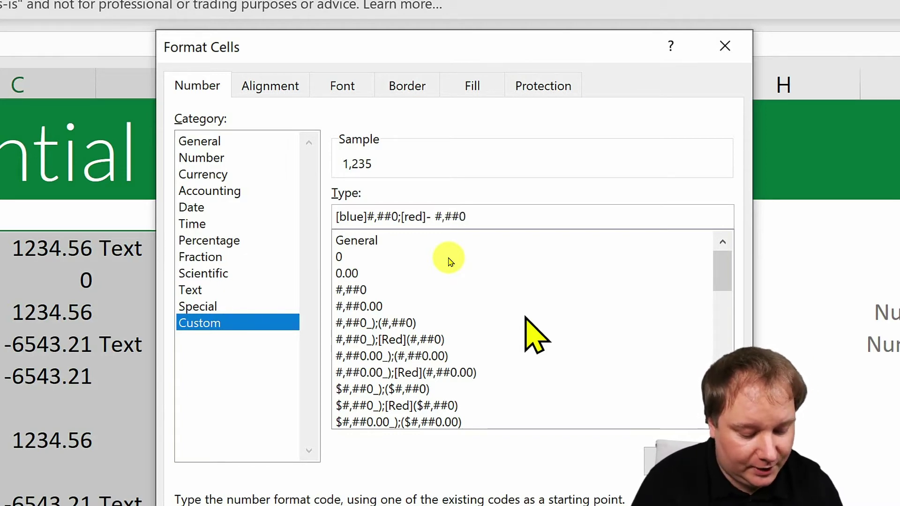
{"action": "type", "text": ".00"}
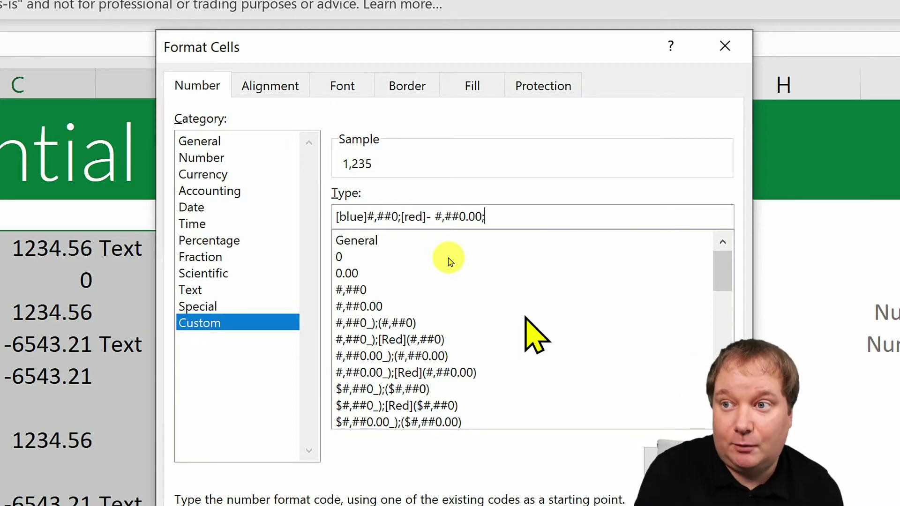
Leave the zero section of the format code empty and end it with another semicolon.
{"action": "type", "text": "0"}
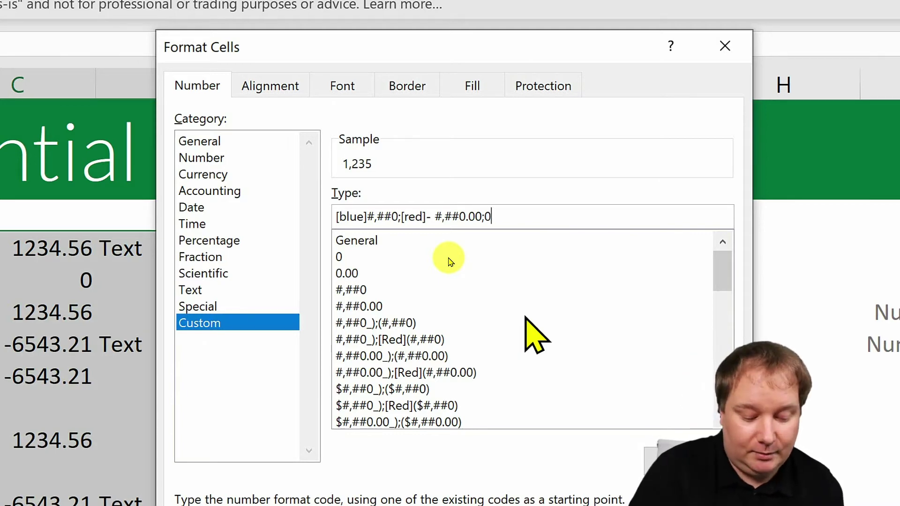
{"action": "key", "text": "BackSpace"}
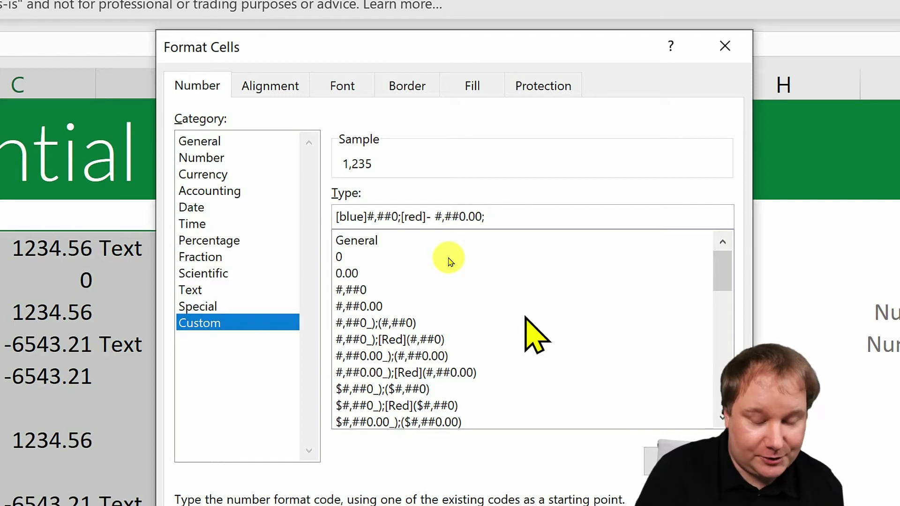
{"action": "type", "text": ";"}
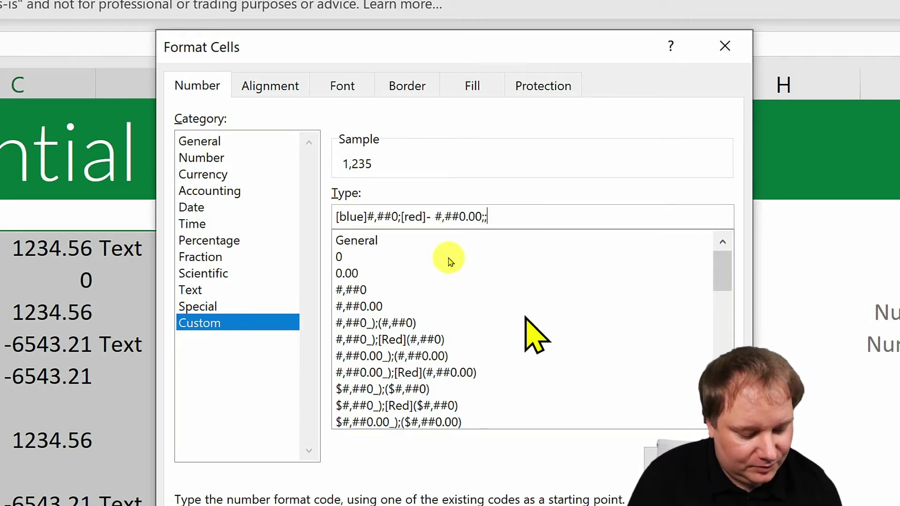
Set the text section of the format code to @ and apply the custom format to the data range.
{"action": "type", "text": "@"}
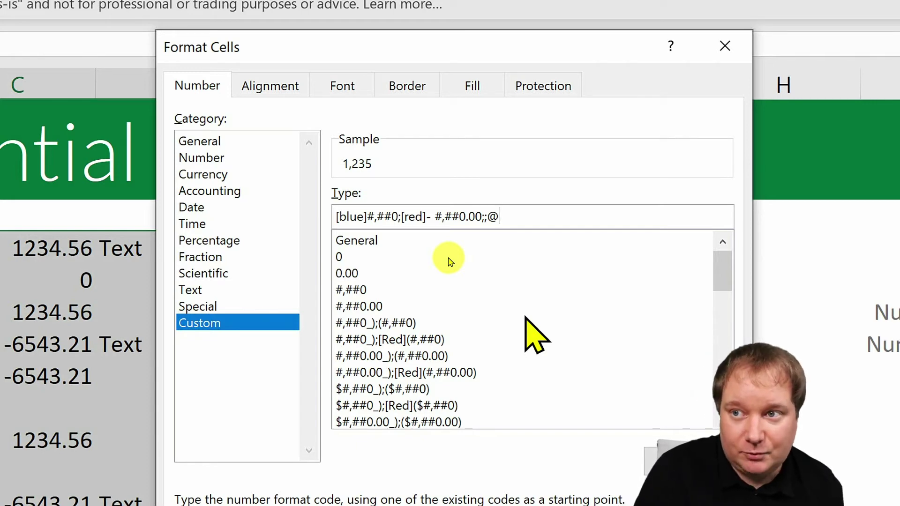
{"action": "key", "text": "BackSpace"}
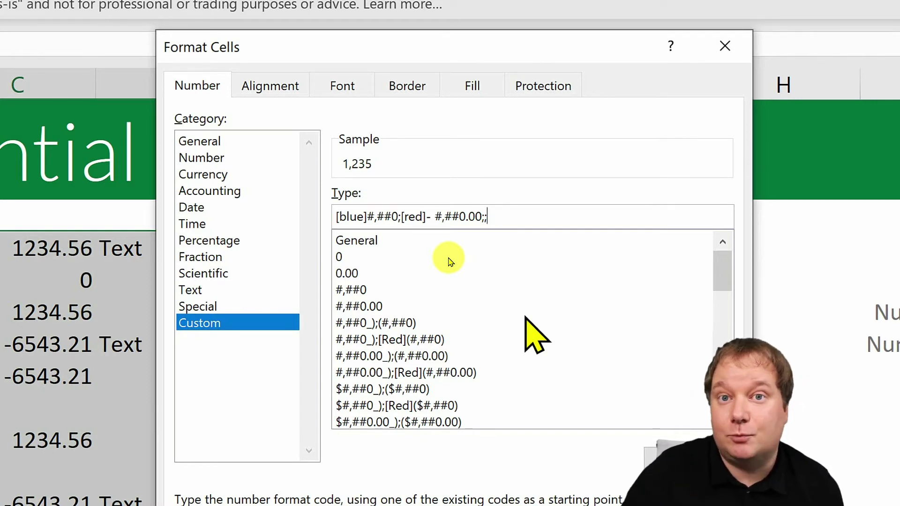
{"action": "type", "text": "@"}
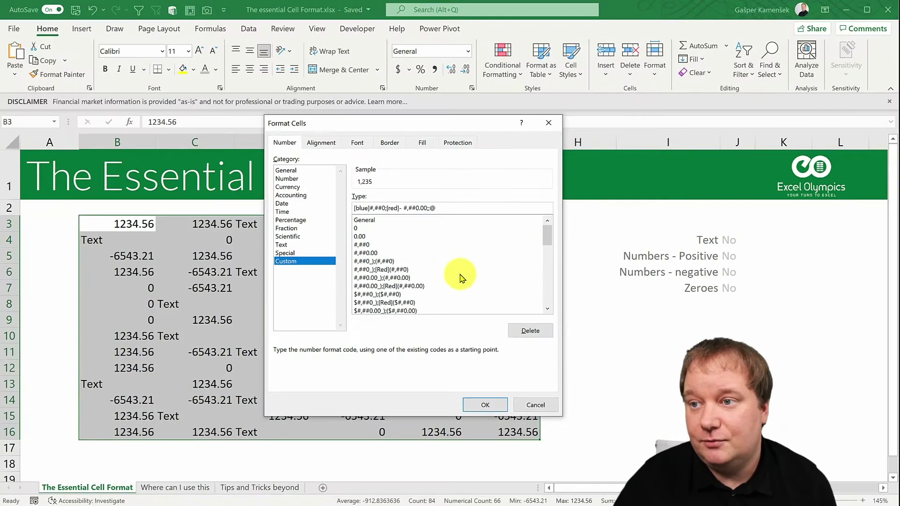
{"action": "left_click", "coordinate": [593, 505]}
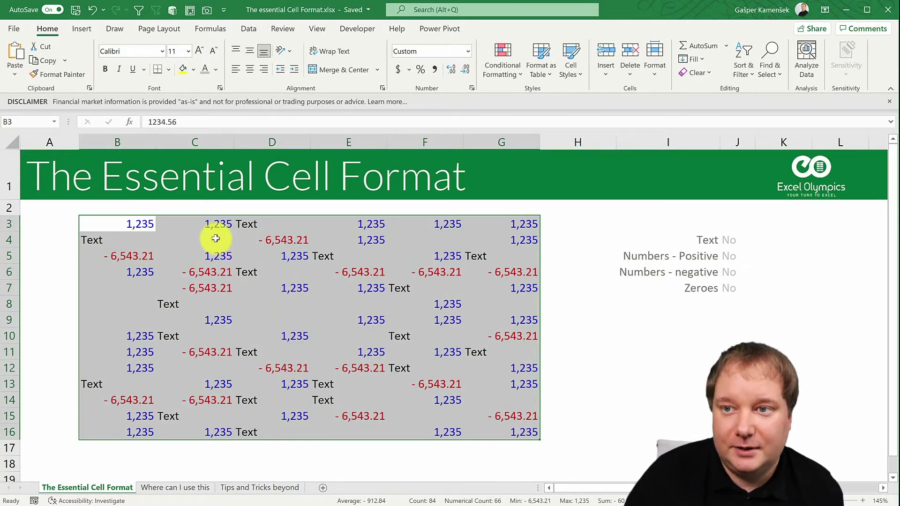
Edit the custom format of B3:G16 so zeroes use 0 and the text section is empty, and apply it.
{"action": "left_click", "coordinate": [216, 239]}
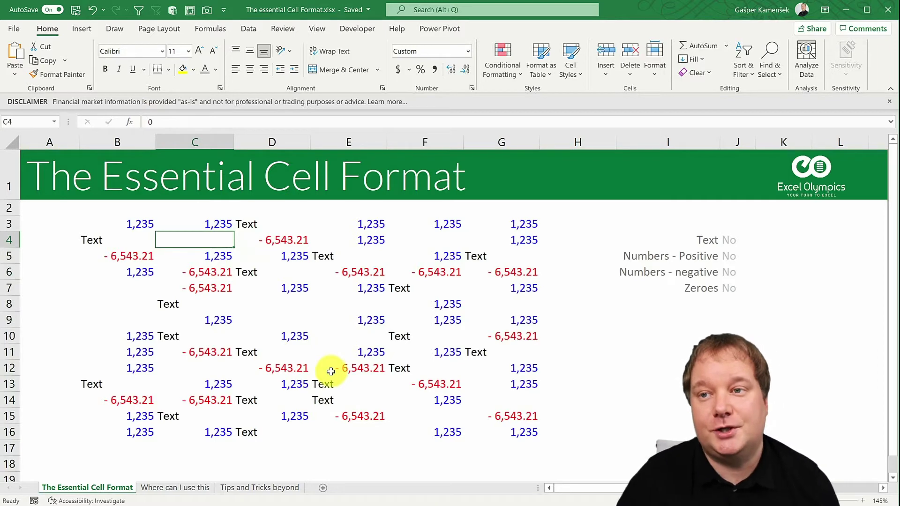
{"action": "left_click", "coordinate": [130, 222]}
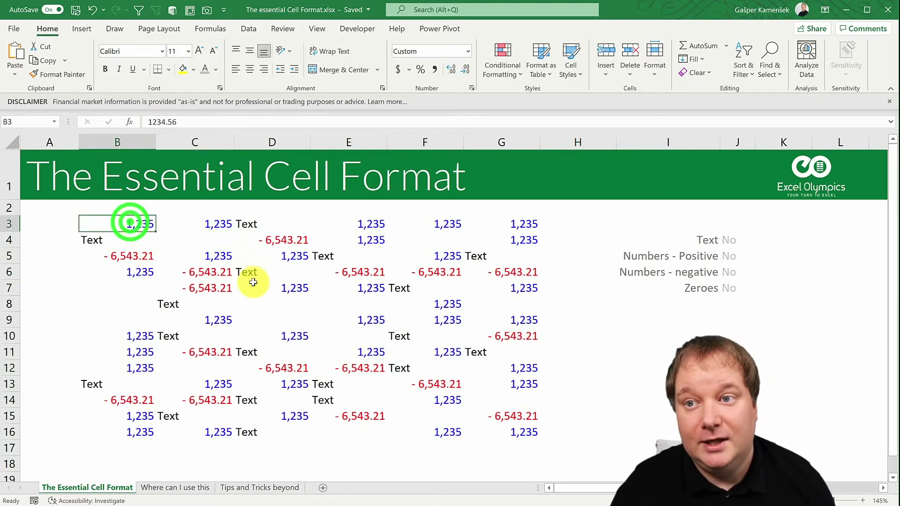
{"action": "key", "text": "ctrl+a"}
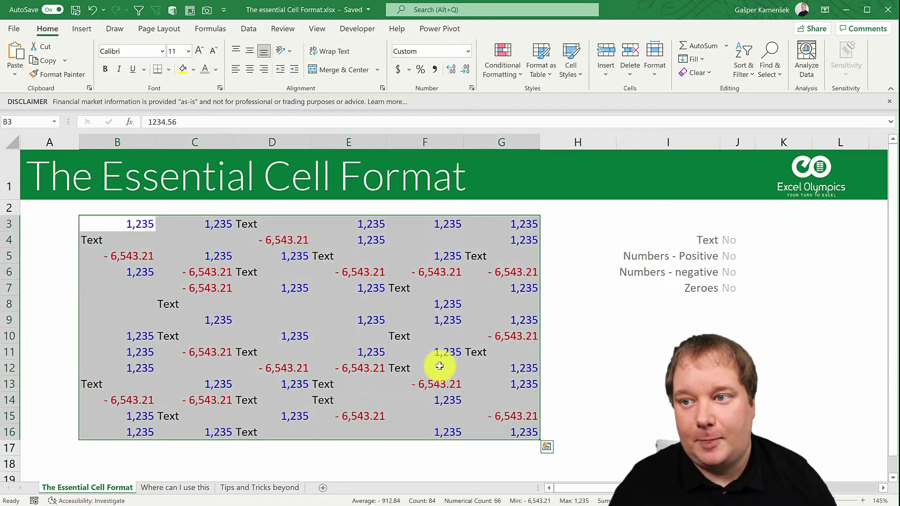
{"action": "key", "text": "ctrl+1"}
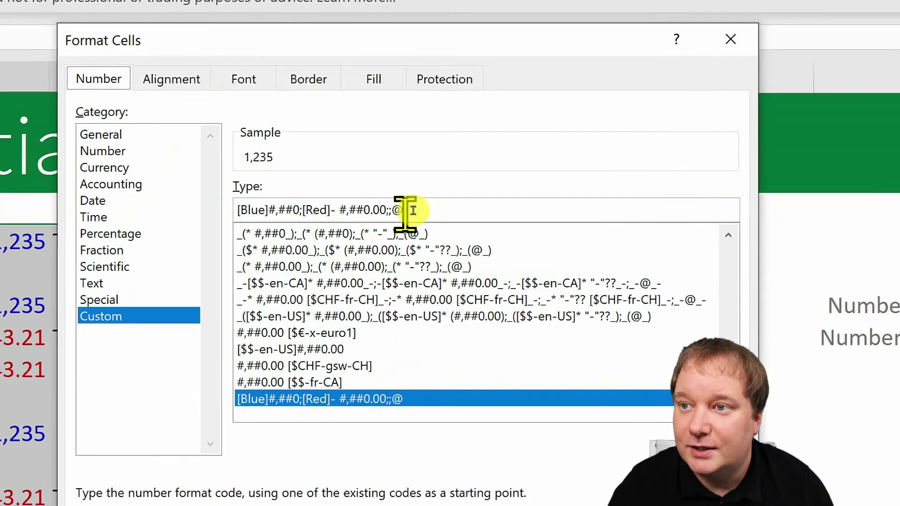
{"action": "left_click", "coordinate": [407, 210]}
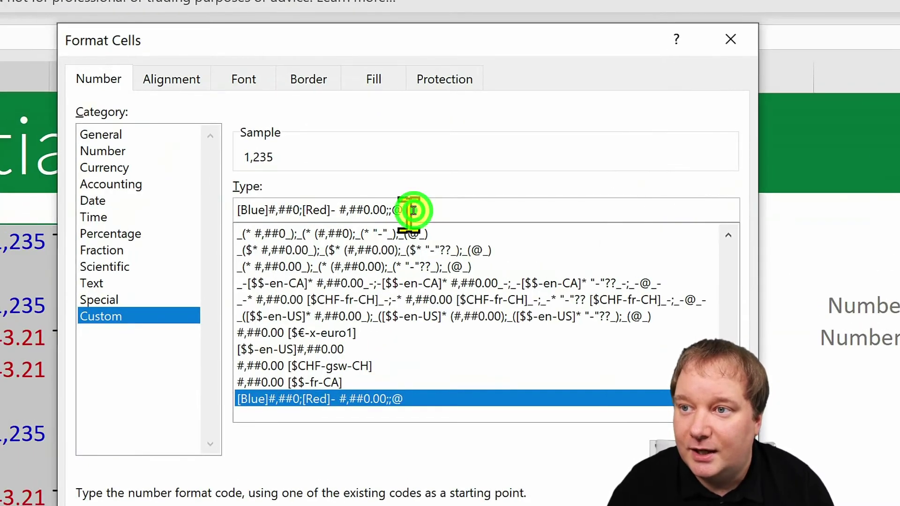
{"action": "key", "text": "BackSpace"}
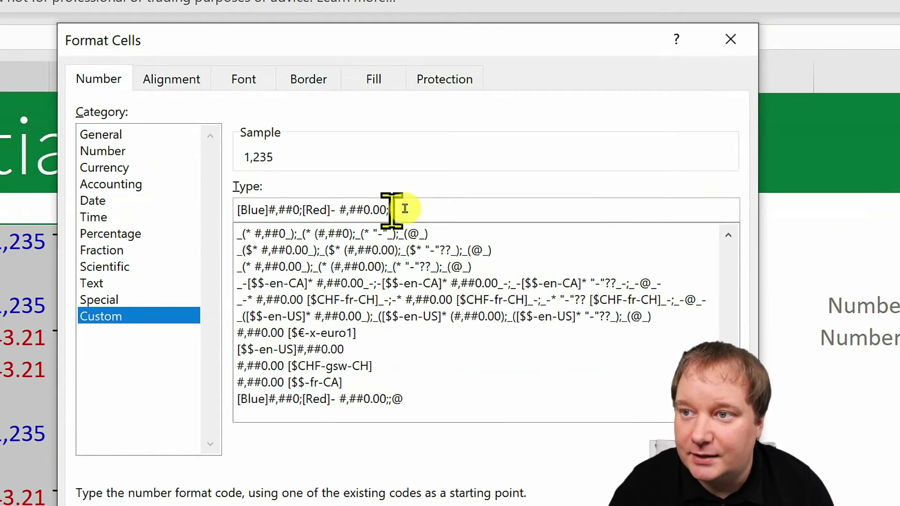
{"action": "left_click", "coordinate": [403, 208]}
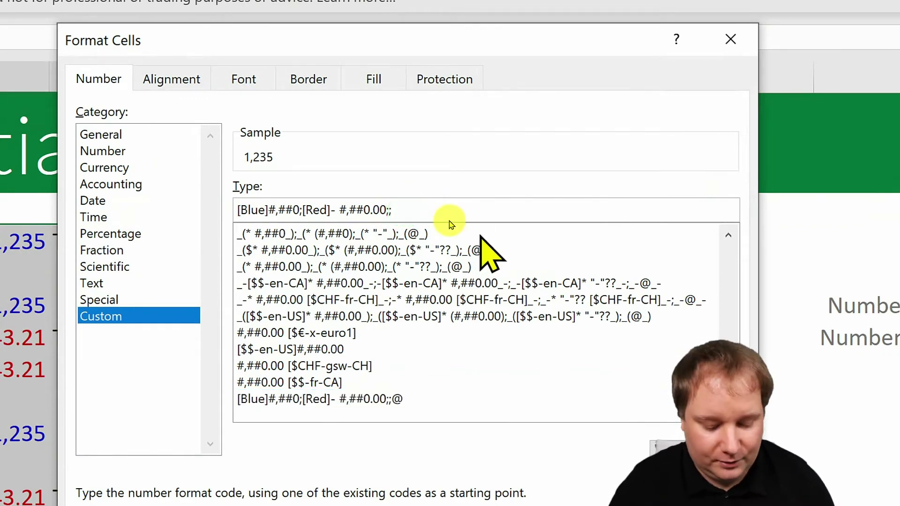
{"action": "key", "text": "BackSpace"}
{"action": "type", "text": "0"}
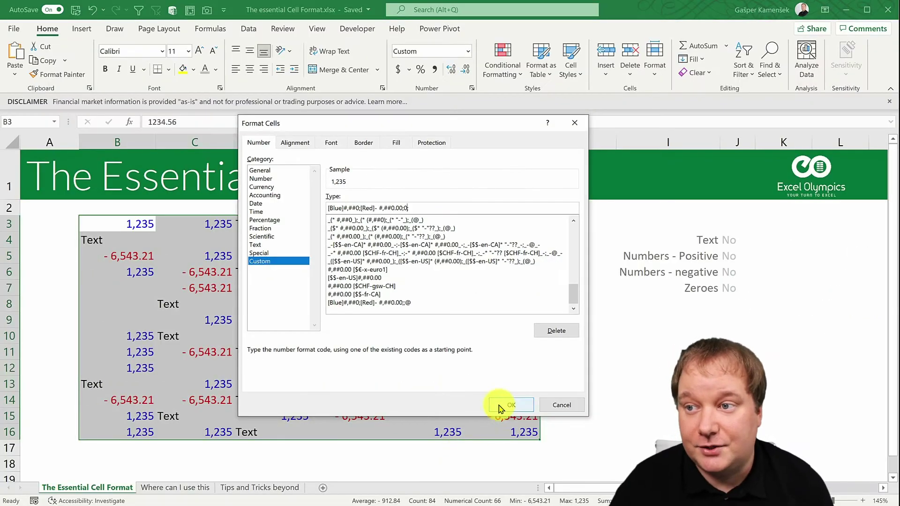
{"action": "left_click", "coordinate": [499, 406]}
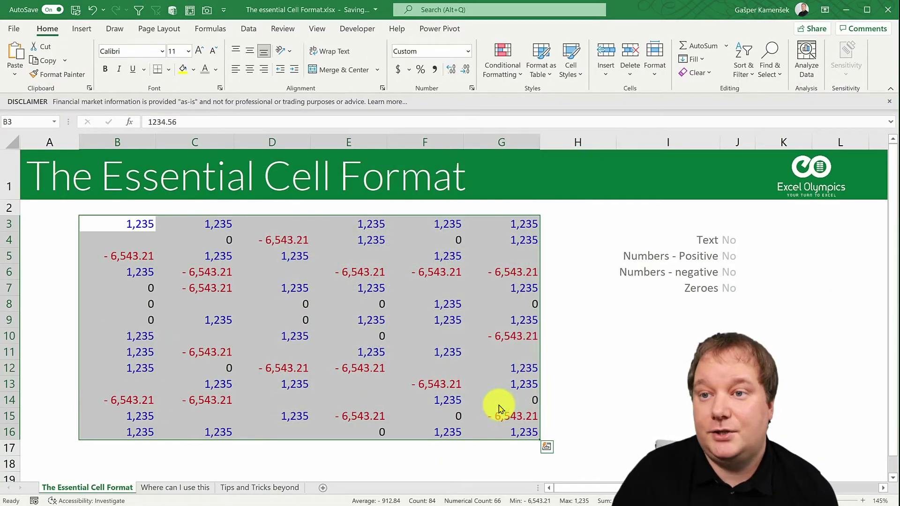
Add @ back as the text section of the custom format for B3:G16.
{"action": "key", "text": "ctrl+1"}
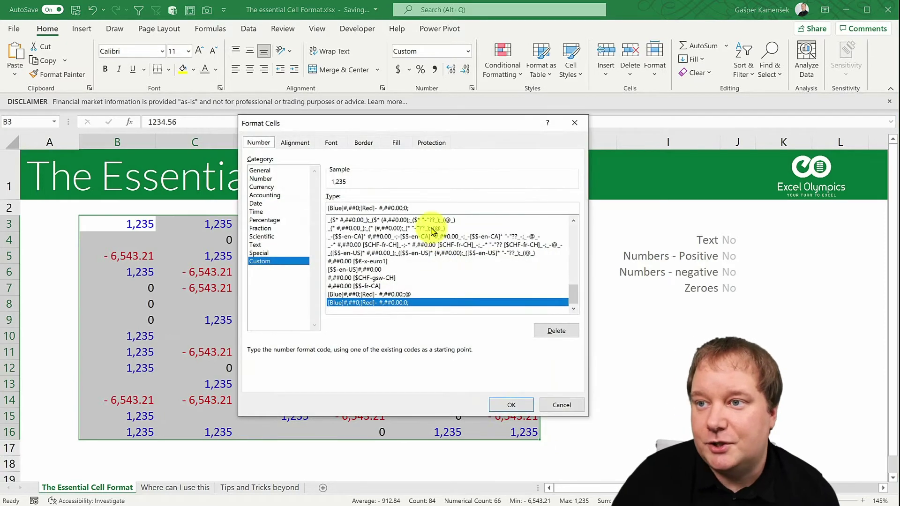
{"action": "left_click", "coordinate": [430, 209]}
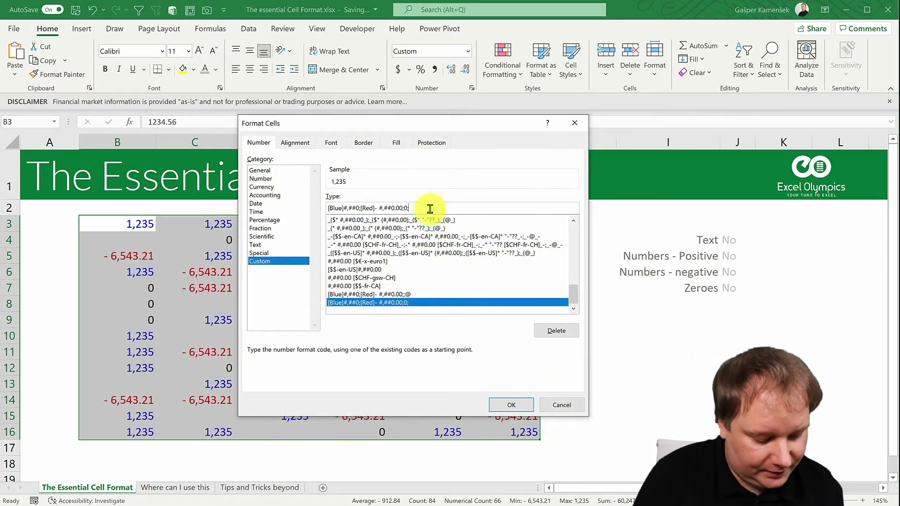
{"action": "type", "text": "@"}
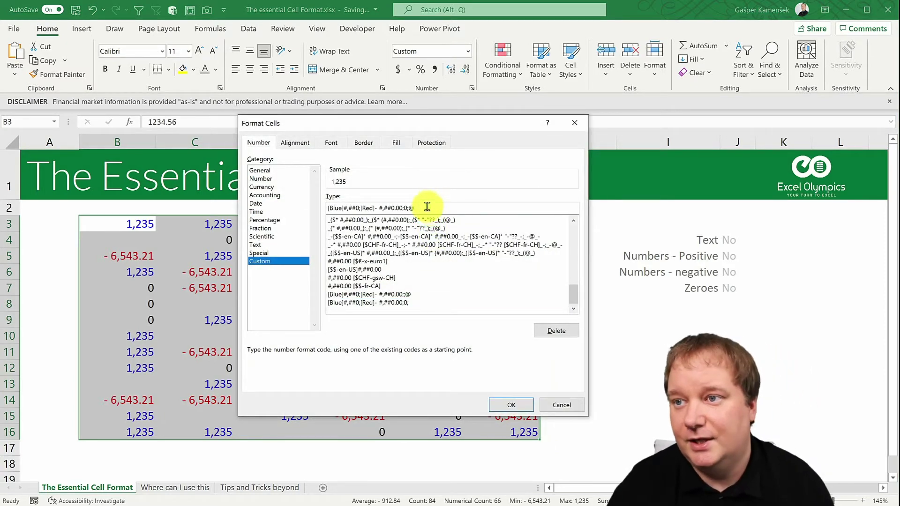
Remove the [Blue] color code from the positive-number section and apply the revised format.
{"action": "left_click", "coordinate": [352, 208]}
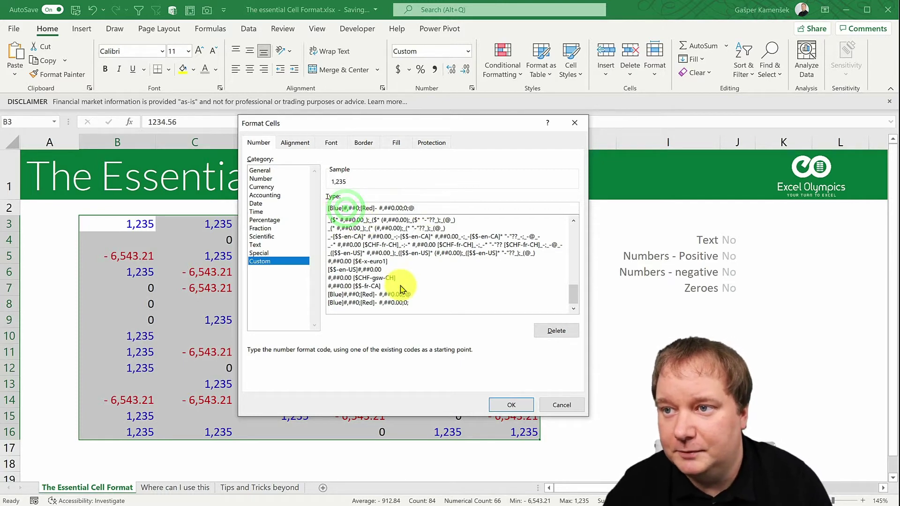
{"action": "key", "text": "BackSpace"}
{"action": "key", "text": "BackSpace"}
{"action": "key", "text": "BackSpace"}
{"action": "key", "text": "BackSpace"}
{"action": "key", "text": "BackSpace"}
{"action": "key", "text": "BackSpace"}
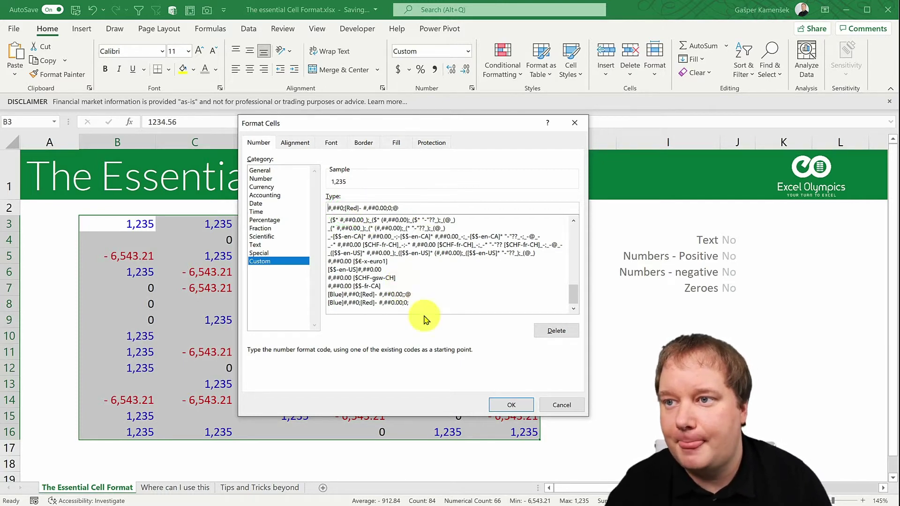
{"action": "left_click", "coordinate": [507, 405]}
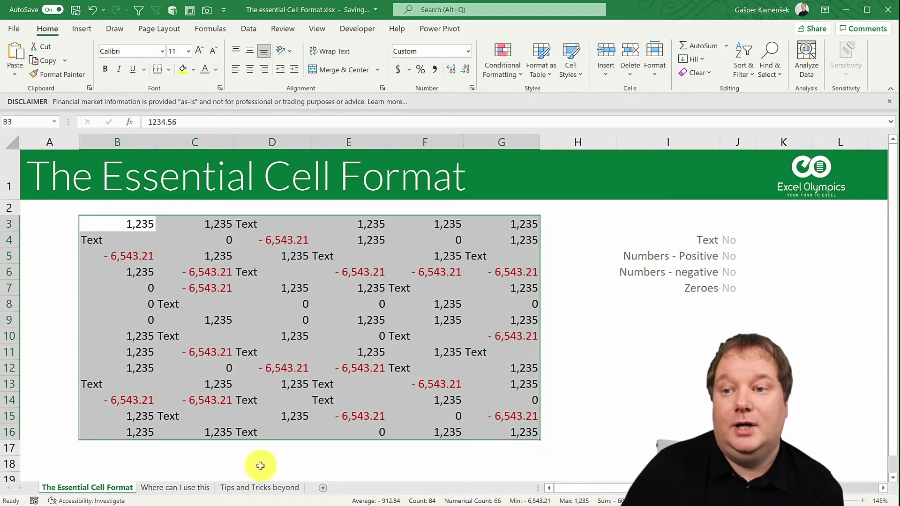
Apply the Accounting number format to the range B3:G16 on the "Where can I use this" sheet.
{"action": "left_click", "coordinate": [202, 489]}
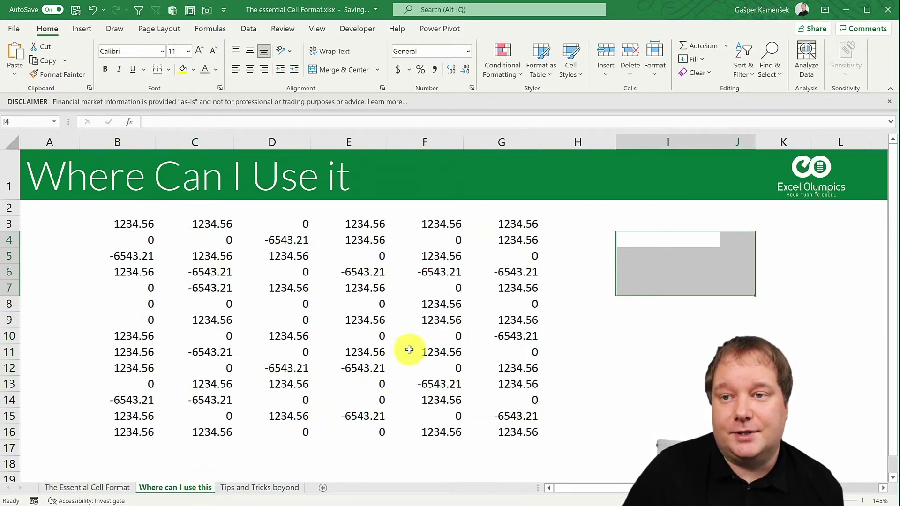
{"action": "left_click_drag", "start_coordinate": [113, 217], "coordinate": [516, 432]}
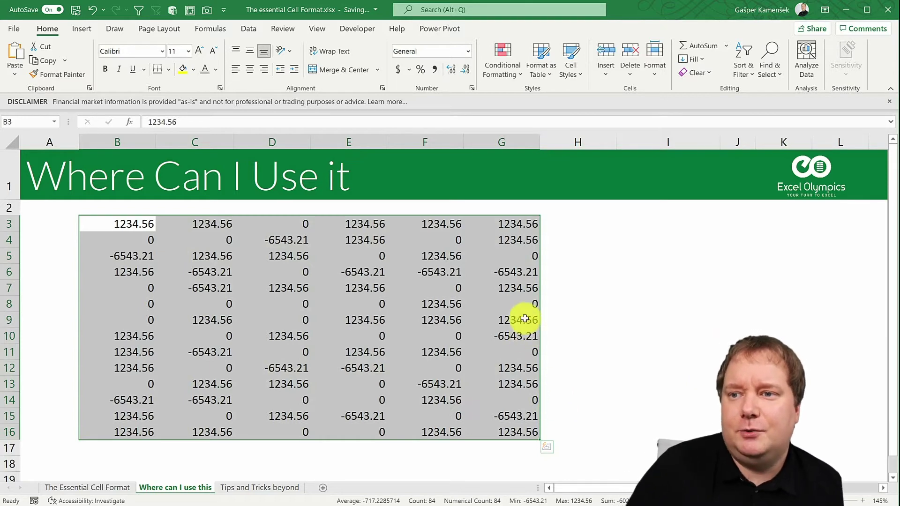
{"action": "left_click", "coordinate": [469, 52]}
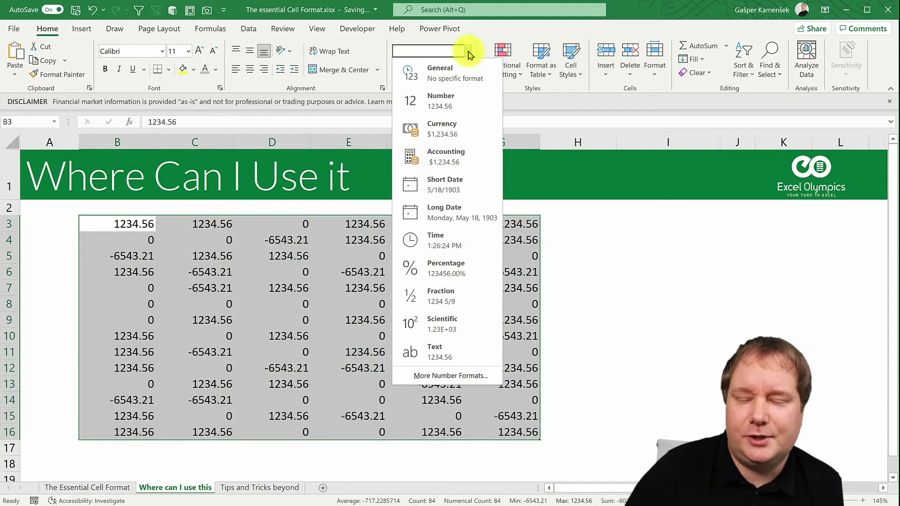
{"action": "left_click", "coordinate": [452, 154]}
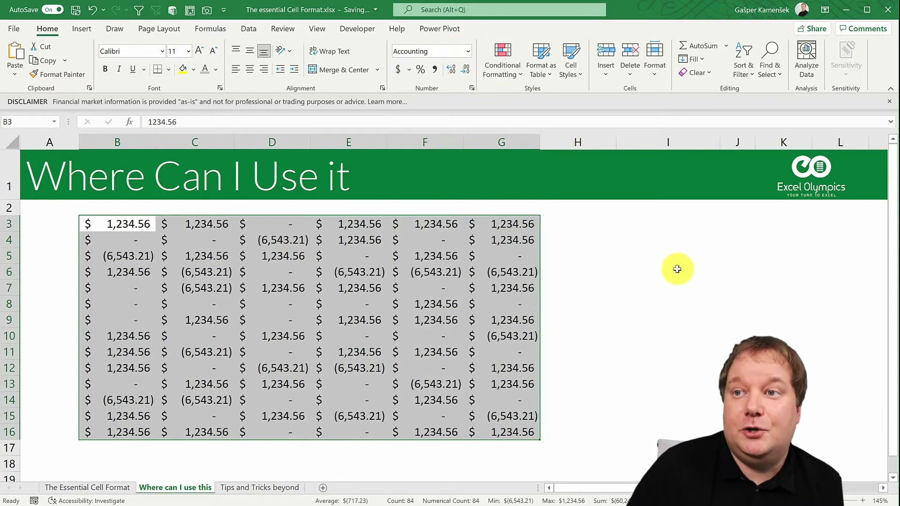
{"action": "left_click", "coordinate": [408, 69]}
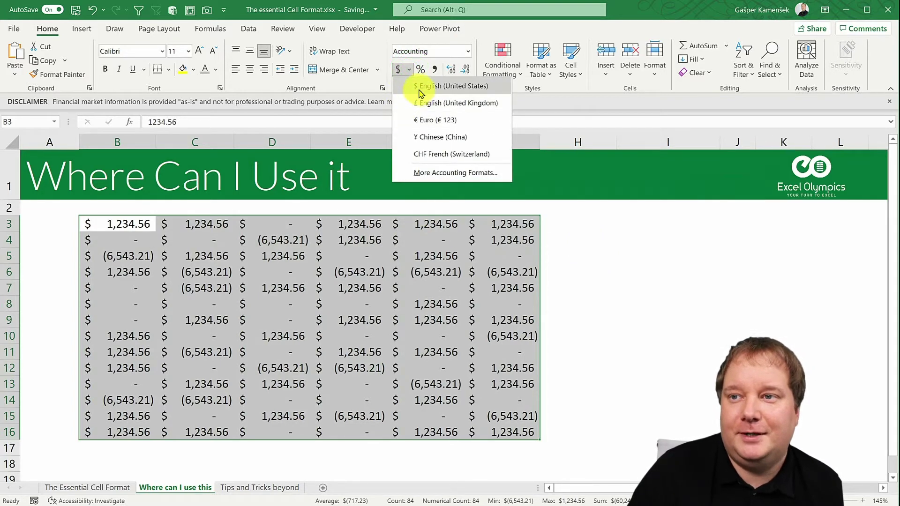
{"action": "left_click", "coordinate": [409, 68]}
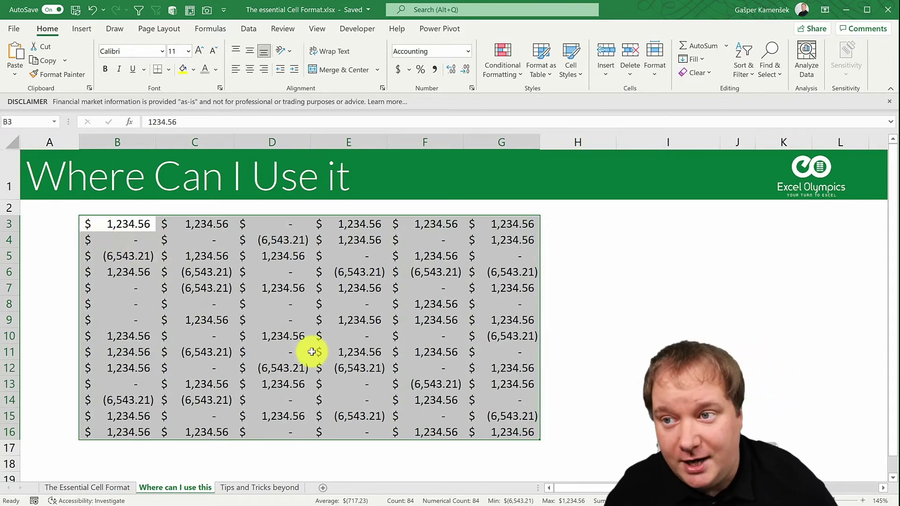
Show the custom code behind the Accounting format and examine its positive, negative, zero and text sections.
{"action": "key", "text": "ctrl+1"}
{"action": "left_click", "coordinate": [290, 261]}
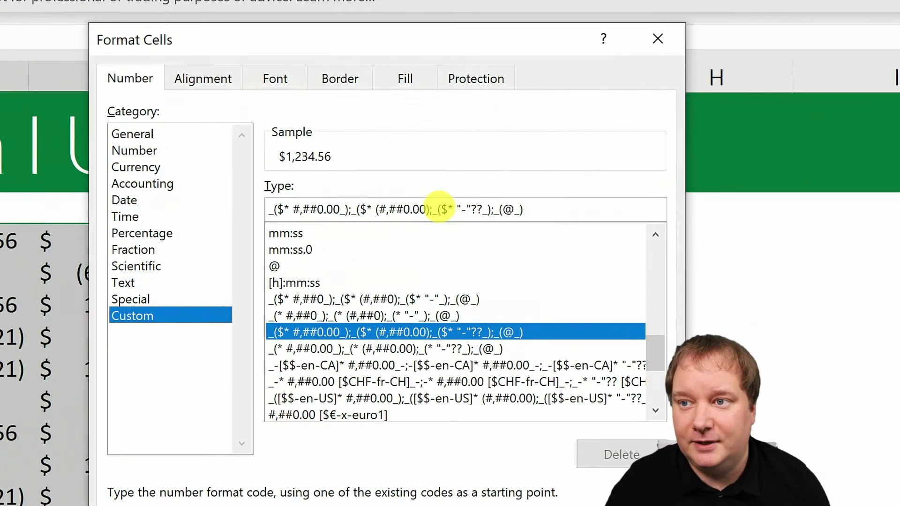
{"action": "left_click", "coordinate": [440, 208]}
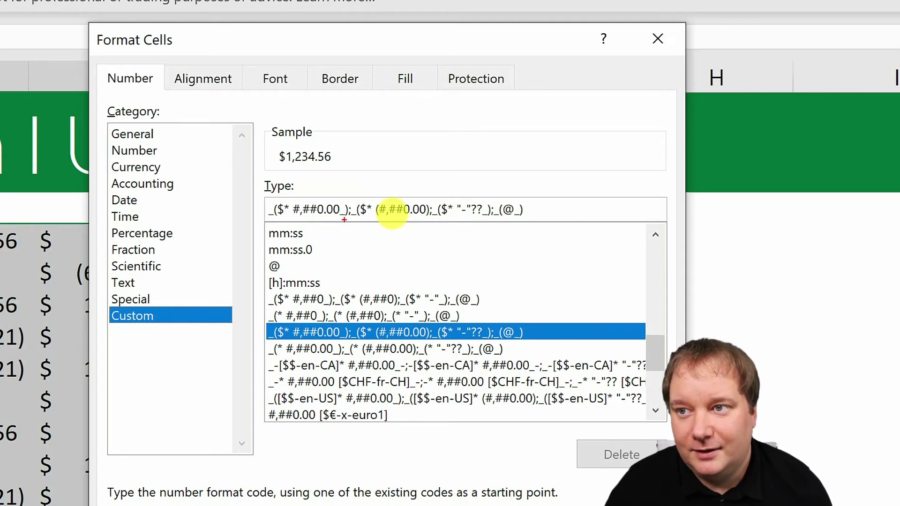
{"action": "left_click", "coordinate": [434, 210]}
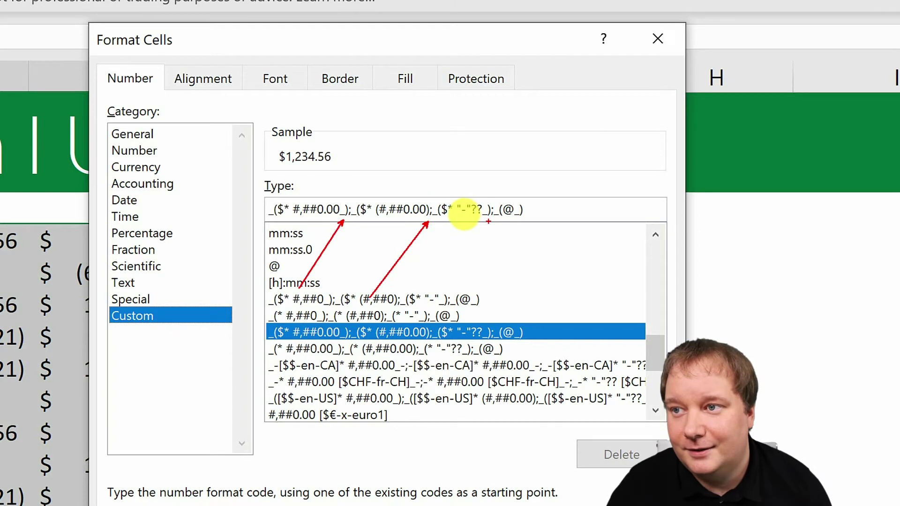
{"action": "left_click_drag", "start_coordinate": [489, 222], "coordinate": [447, 307]}
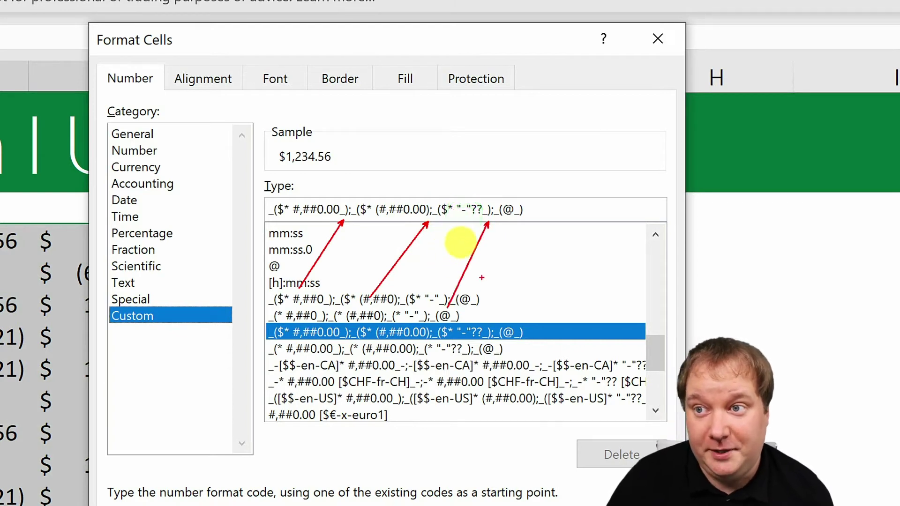
{"action": "mouse_move", "coordinate": [311, 172]}
{"action": "left_mouse_down"}
{"action": "mouse_move", "coordinate": [310, 193]}
{"action": "mouse_move", "coordinate": [318, 181]}
{"action": "left_mouse_up"}
{"action": "left_click_drag", "start_coordinate": [388, 179], "coordinate": [403, 181]}
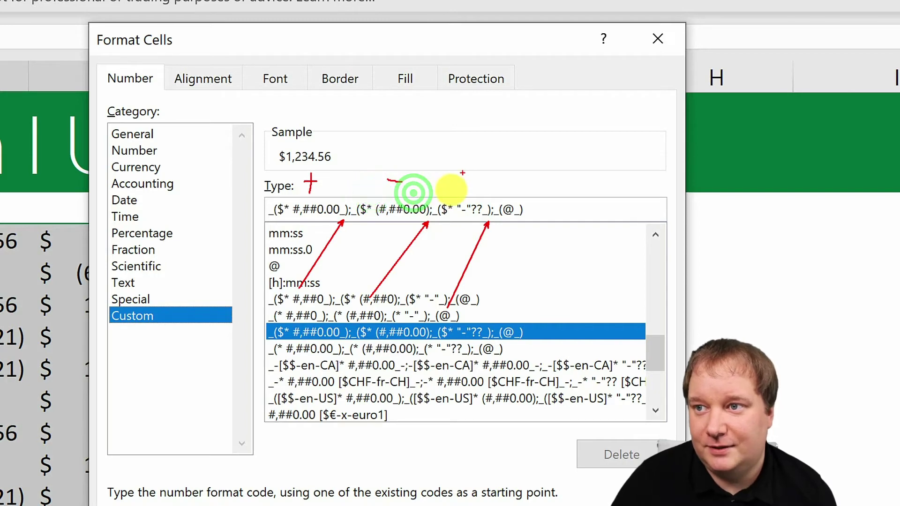
{"action": "mouse_move", "coordinate": [466, 171]}
{"action": "left_mouse_down"}
{"action": "mouse_move", "coordinate": [464, 192]}
{"action": "mouse_move", "coordinate": [471, 177]}
{"action": "mouse_move", "coordinate": [512, 186]}
{"action": "mouse_move", "coordinate": [535, 203]}
{"action": "left_mouse_up"}
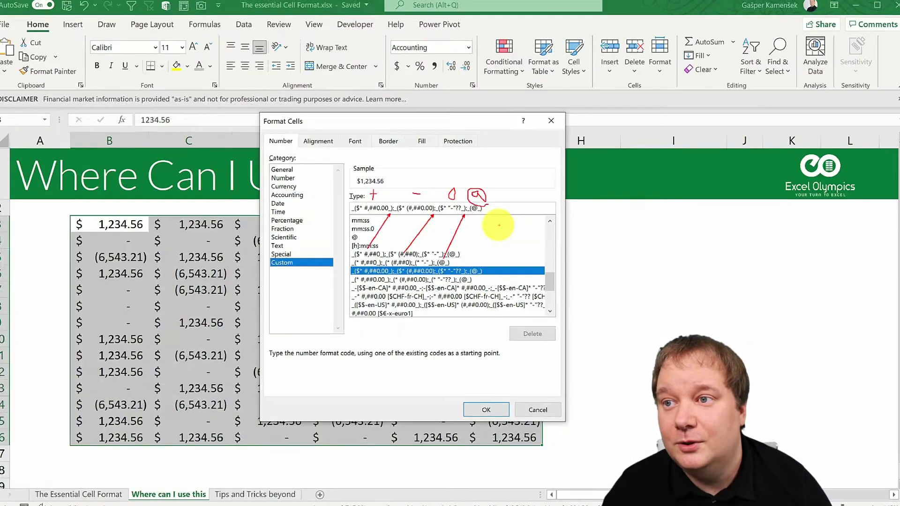
{"action": "key", "text": "Escape"}
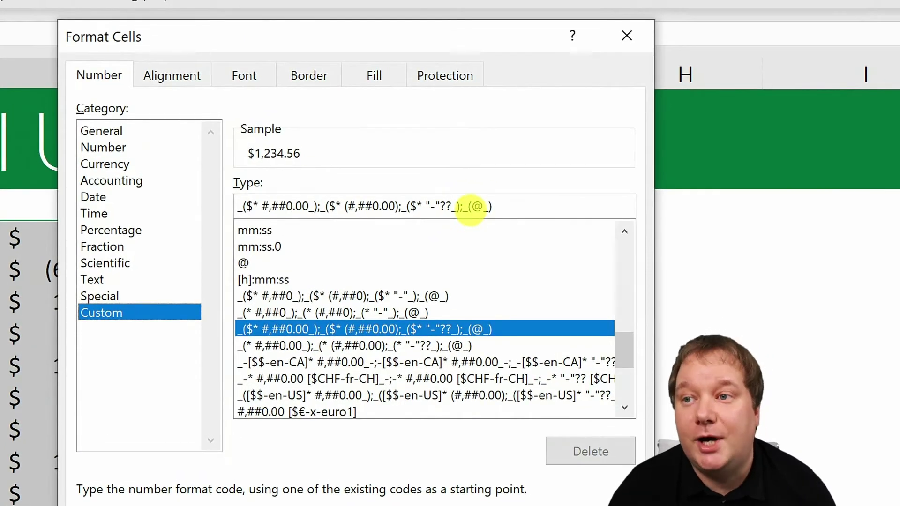
Examine the dash in the zero section of the Accounting format code.
{"action": "left_click", "coordinate": [469, 207]}
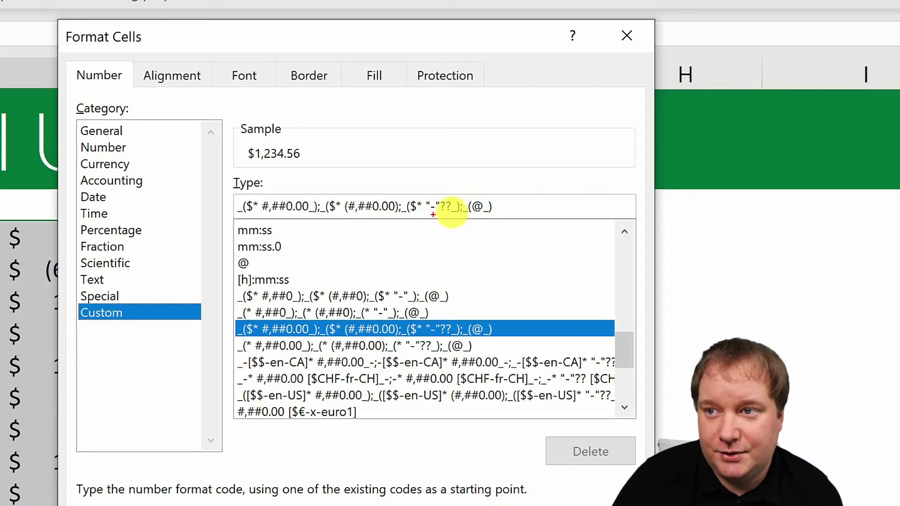
{"action": "left_click", "coordinate": [452, 210]}
{"action": "left_click_drag", "start_coordinate": [427, 251], "coordinate": [431, 213]}
{"action": "left_click_drag", "start_coordinate": [420, 308], "coordinate": [431, 214]}
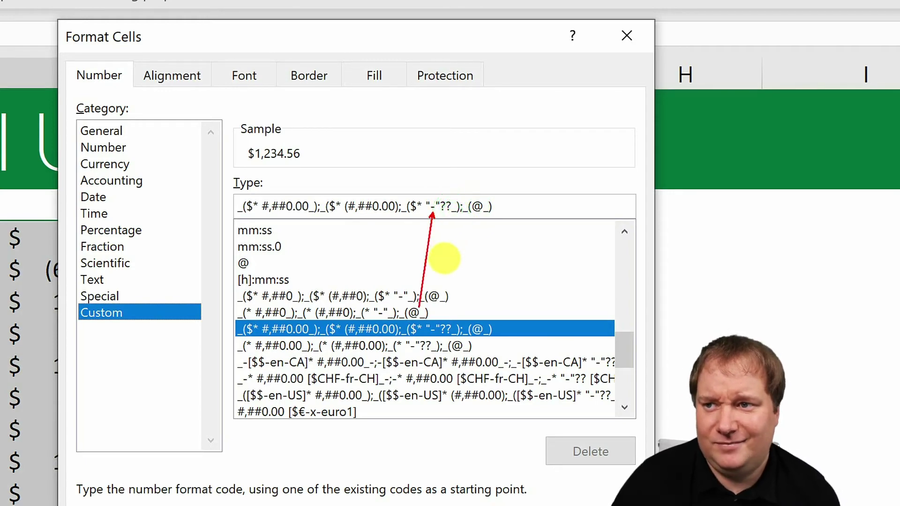
{"action": "key", "text": "Escape"}
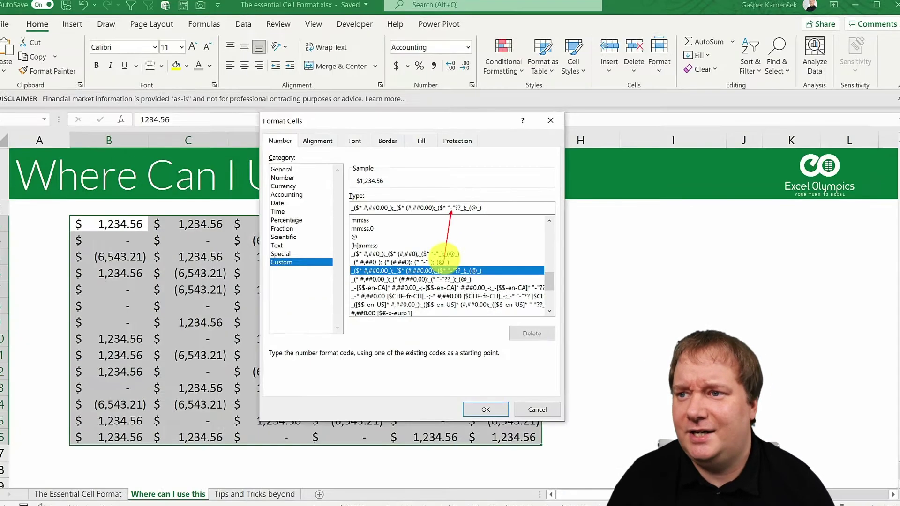
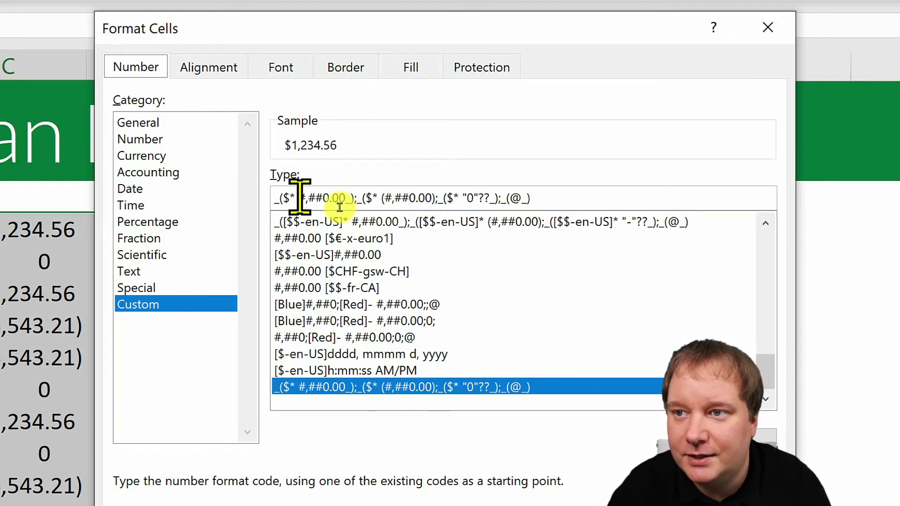
Remove the asterisk after the dollar sign from the positive and negative sections of the Accounting-based custom format code.
{"action": "key", "text": "Left"}
{"action": "left_click", "coordinate": [338, 205]}
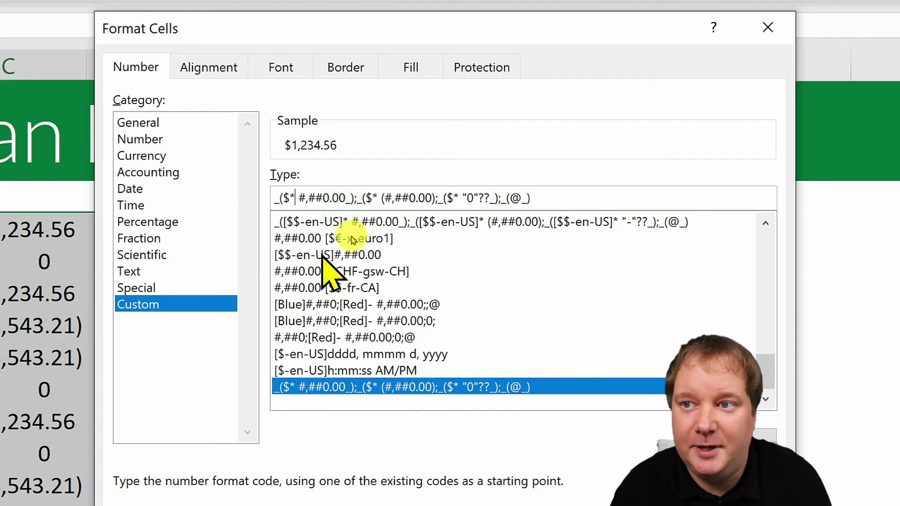
{"action": "key", "text": "BackSpace"}
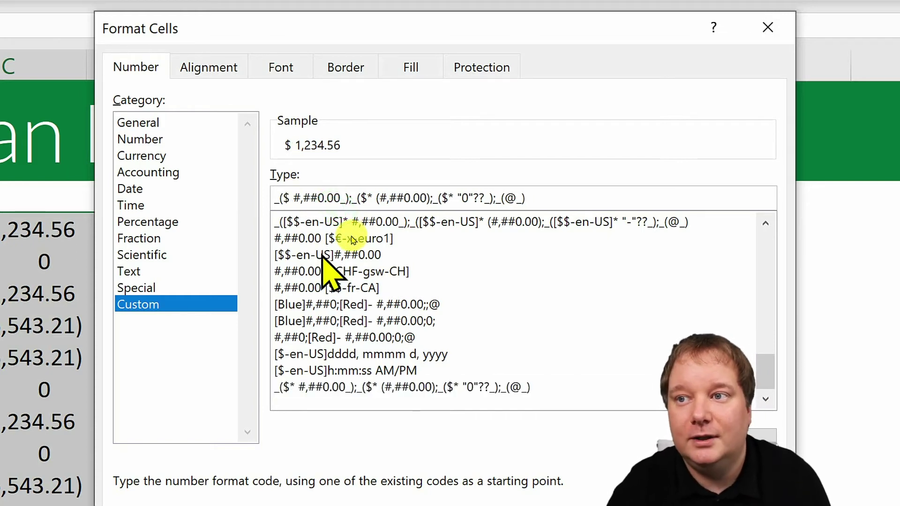
{"action": "left_click", "coordinate": [378, 208]}
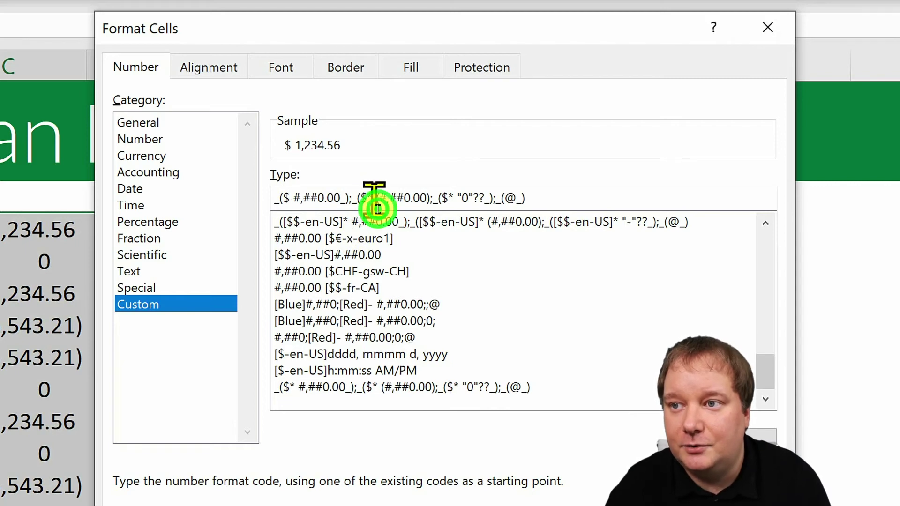
{"action": "key", "text": "BackSpace"}
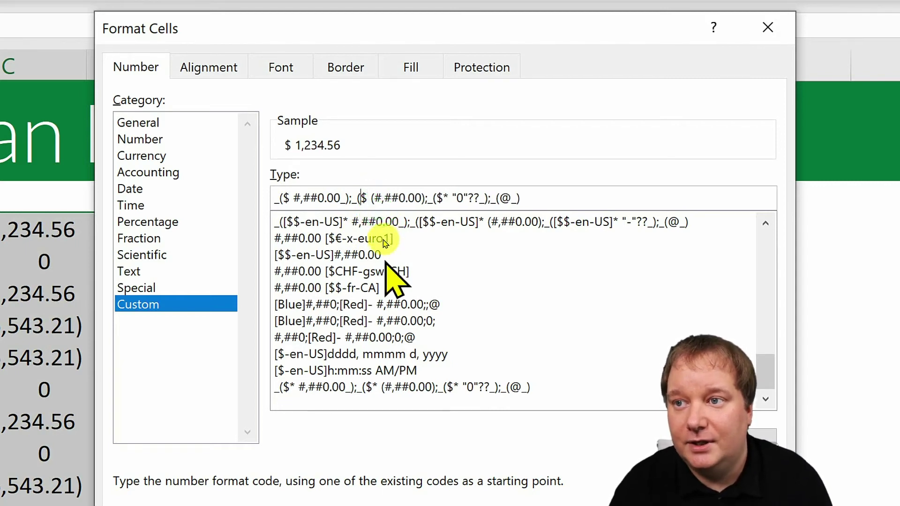
{"action": "key", "text": "BackSpace"}
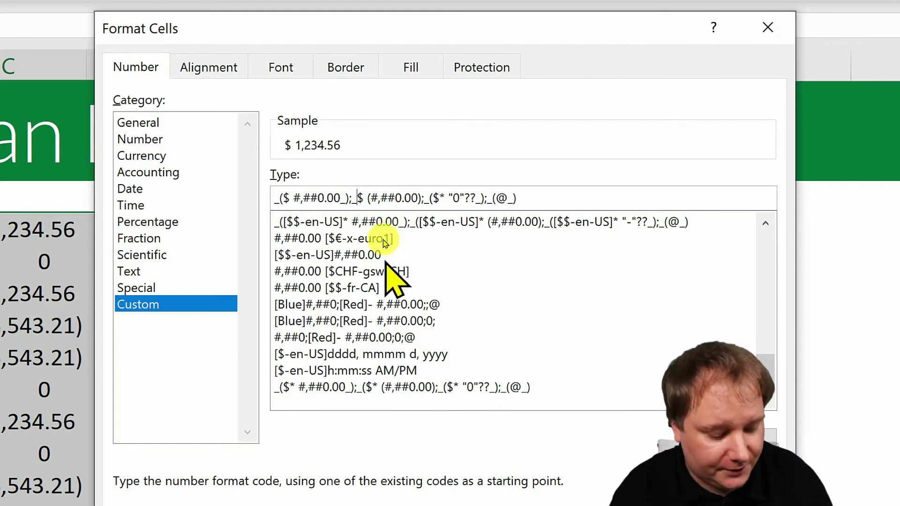
{"action": "type", "text": "("}
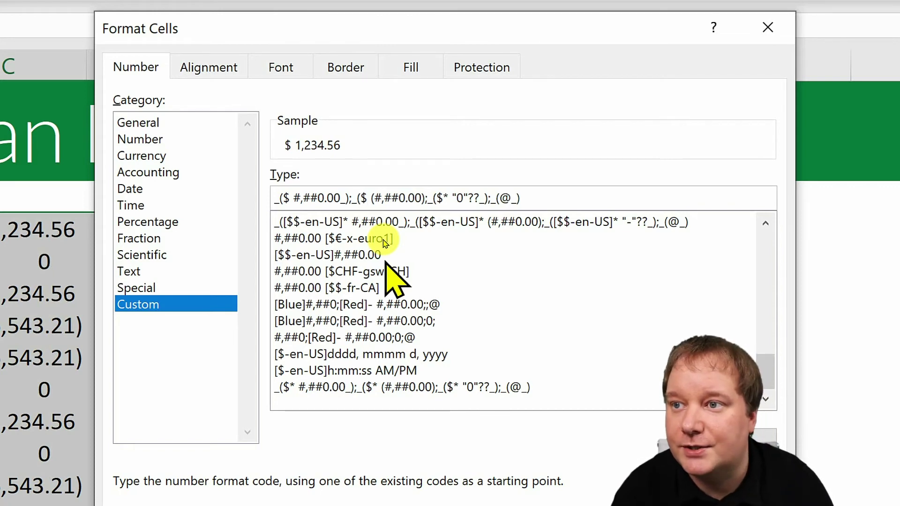
Replace the parentheses in the negative section with a leading minus, making it _($ -#,##0.00, and apply the format to B3:G16.
{"action": "key", "text": "Delete"}
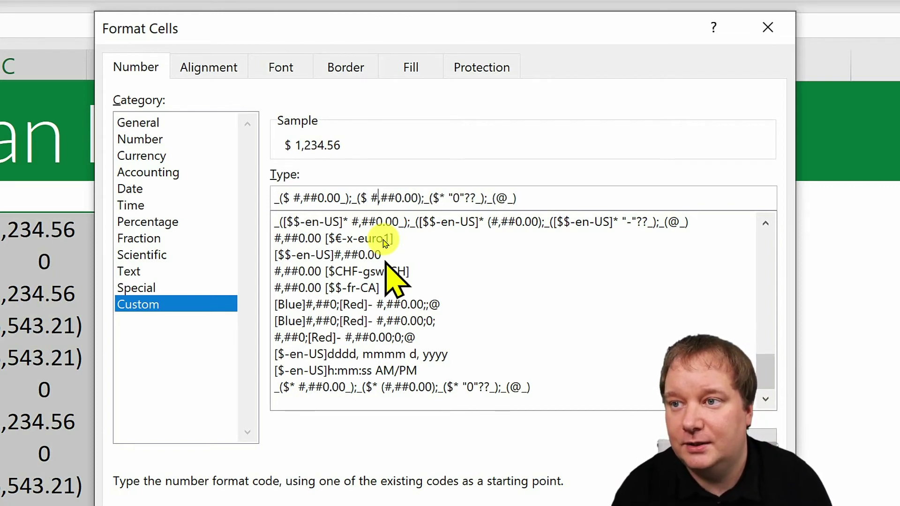
{"action": "key", "text": "BackSpace"}
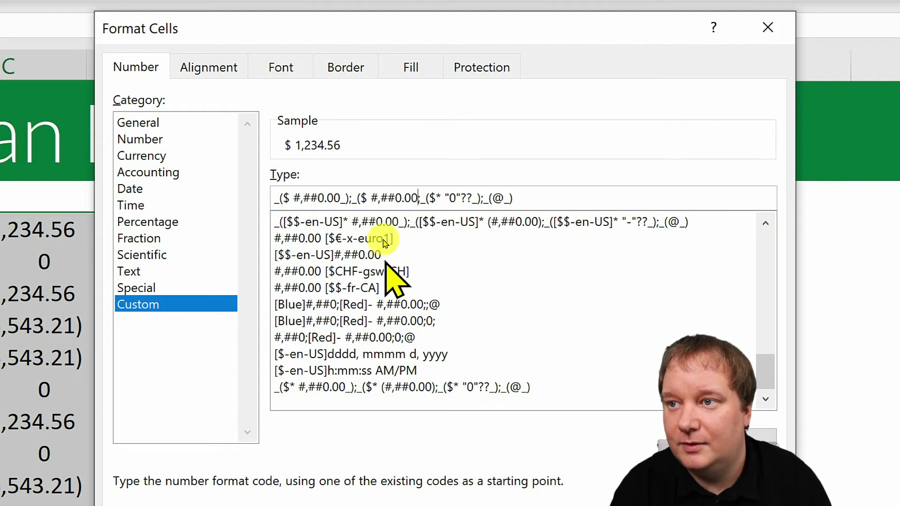
{"action": "key", "text": "Left"}
{"action": "key", "text": "Left"}
{"action": "key", "text": "Left"}
{"action": "key", "text": "Left"}
{"action": "key", "text": "Left"}
{"action": "key", "text": "Left"}
{"action": "key", "text": "Left"}
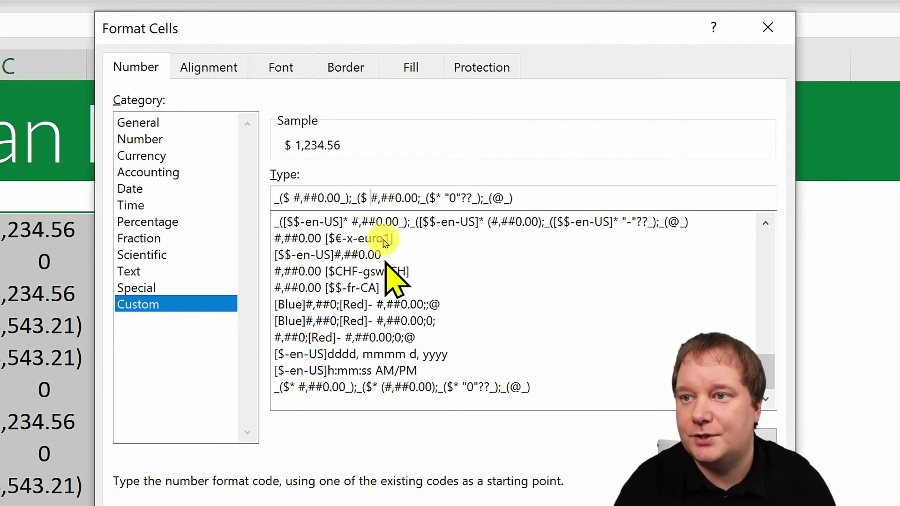
{"action": "type", "text": "-"}
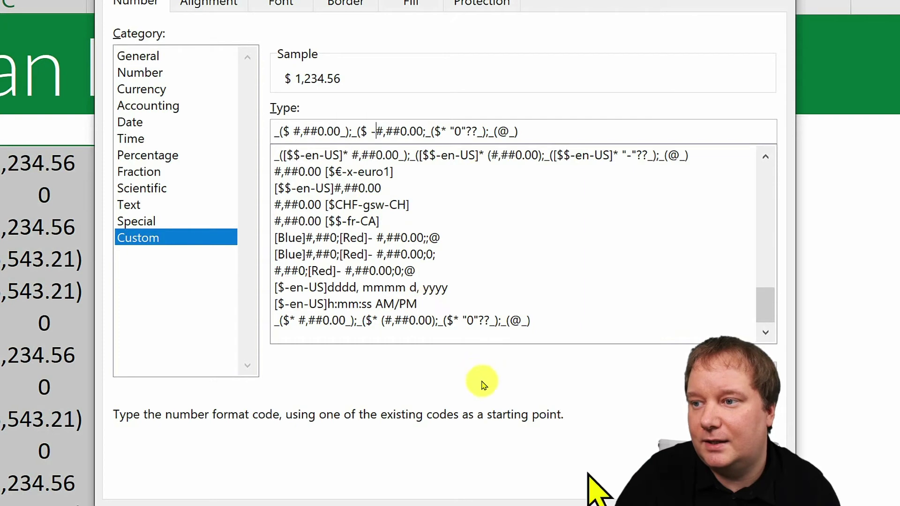
{"action": "left_click", "coordinate": [501, 412]}
{"action": "key", "text": "Return"}
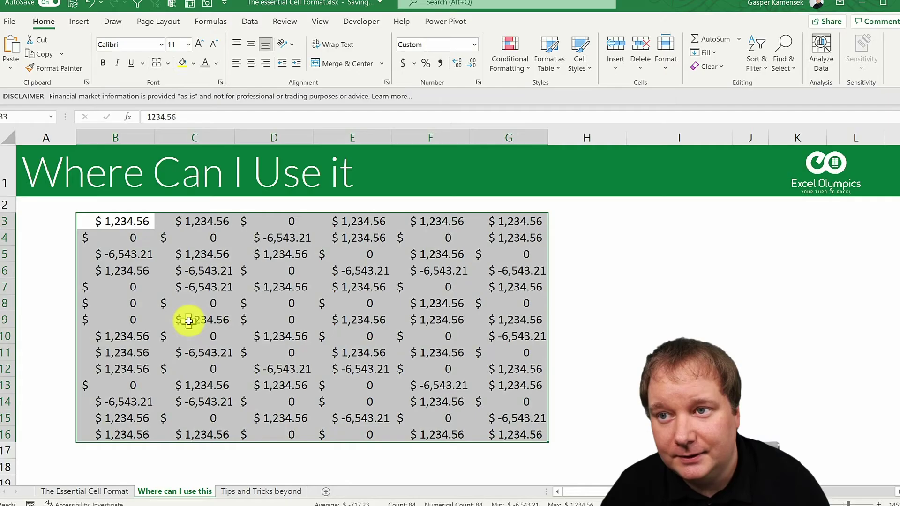
Remove the asterisk from the zero section of the custom format for B3:G16, leaving _($ "0"??_), and apply it.
{"action": "key", "text": "ctrl+q"}
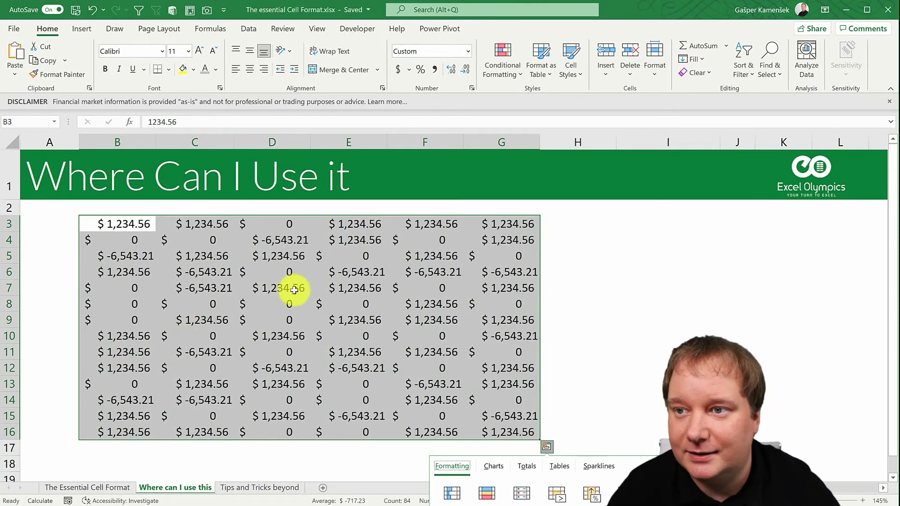
{"action": "left_click", "coordinate": [376, 304]}
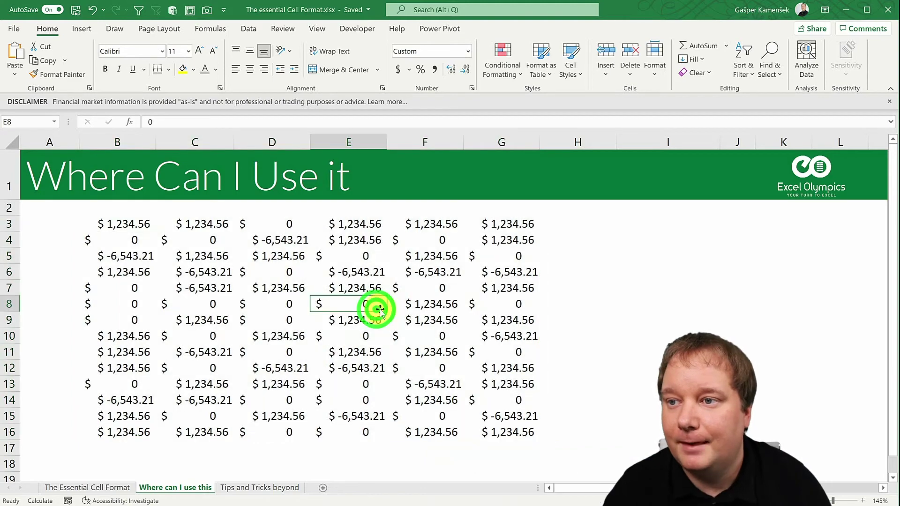
{"action": "key", "text": "ctrl+a"}
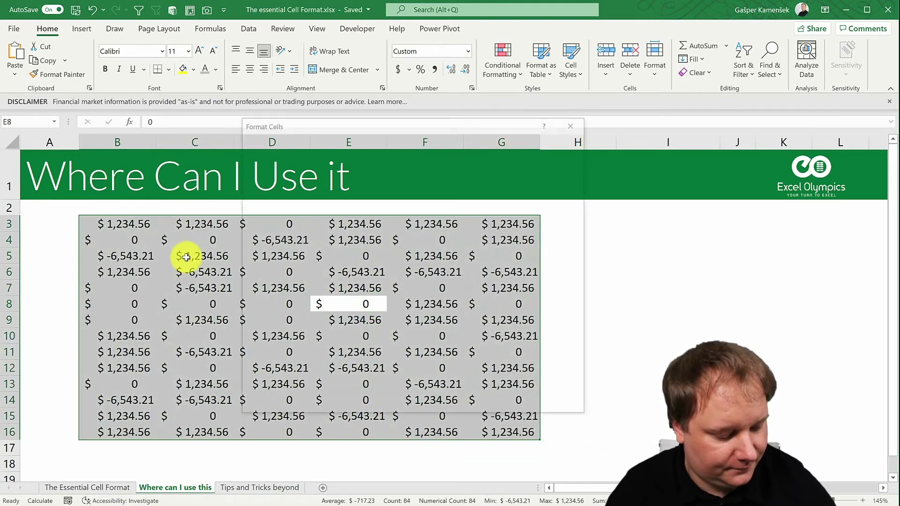
{"action": "key", "text": "ctrl+1"}
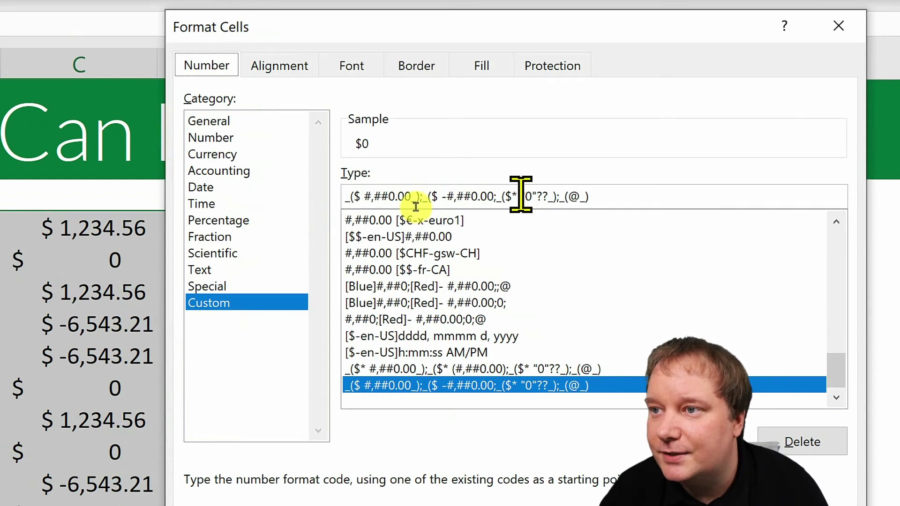
{"action": "left_click", "coordinate": [416, 207]}
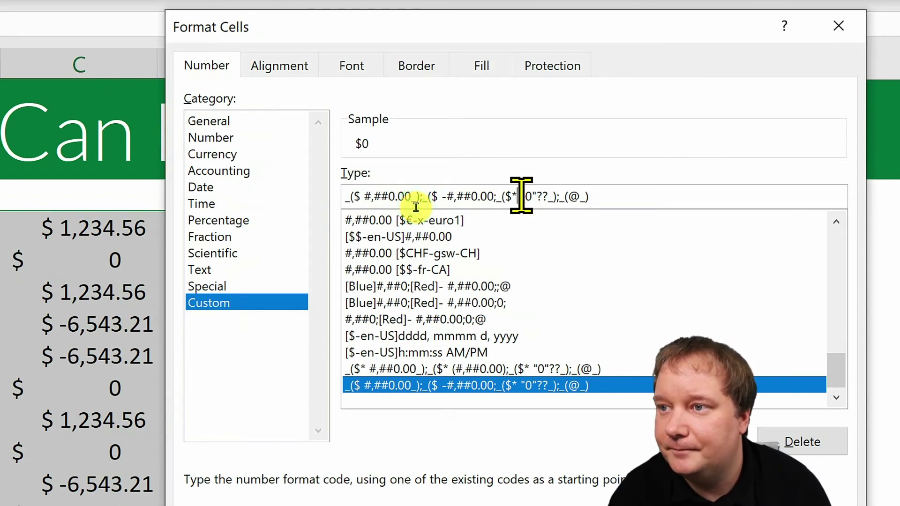
{"action": "key", "text": "BackSpace"}
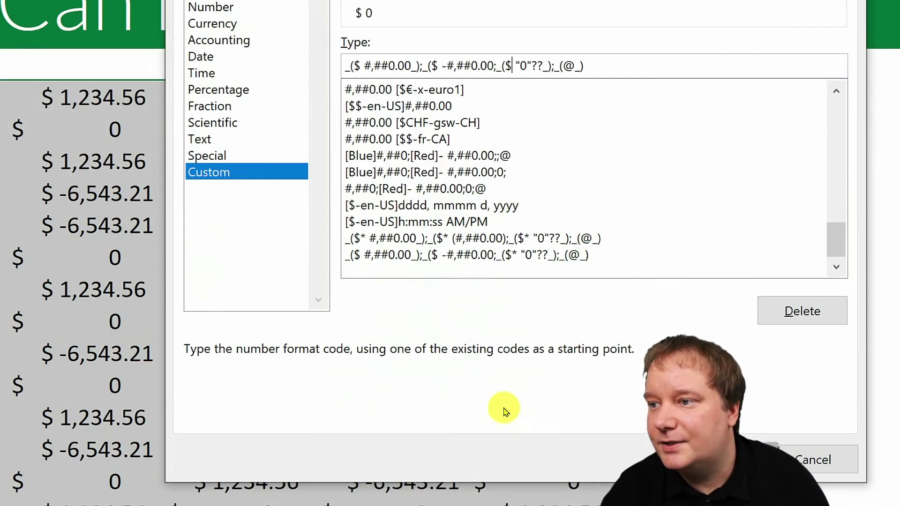
{"action": "left_click", "coordinate": [504, 411]}
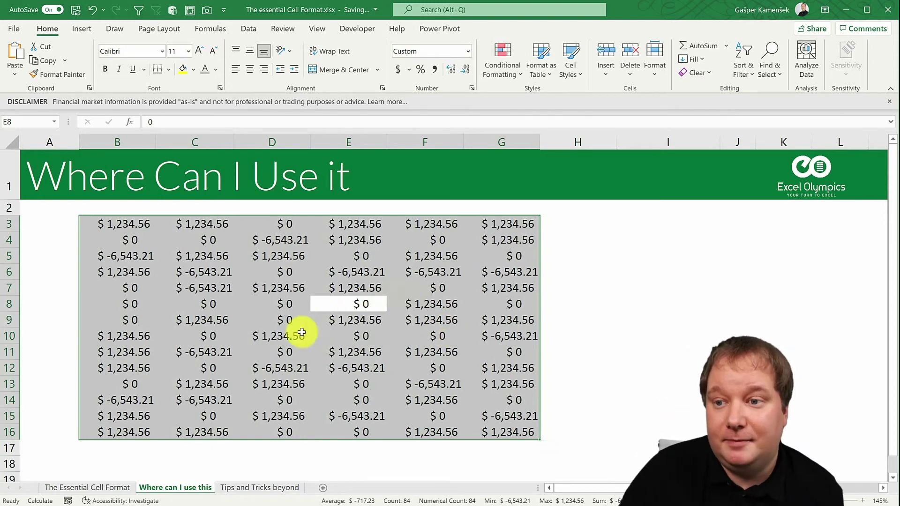
Open the "Tips and Tricks beyond" sheet and examine the month list and the formulas in the Value, Min and Max columns.
{"action": "left_click", "coordinate": [265, 488]}
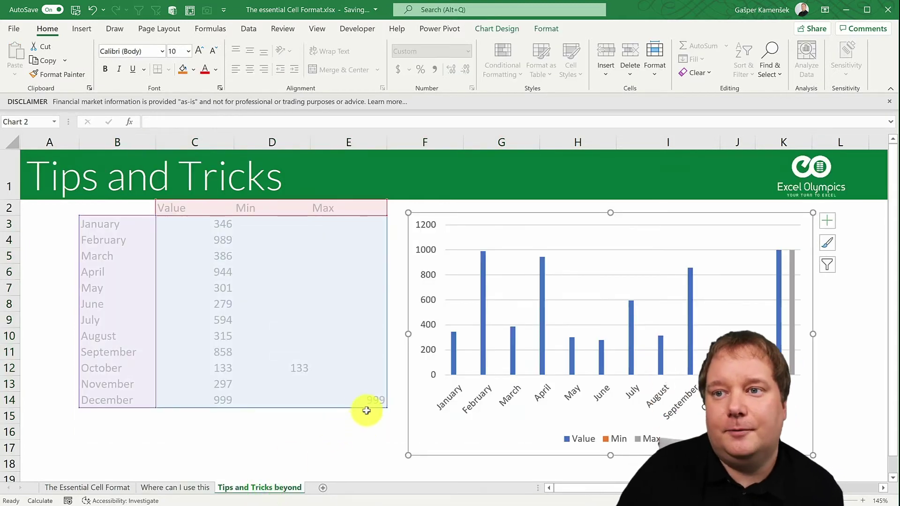
{"action": "left_click", "coordinate": [215, 238]}
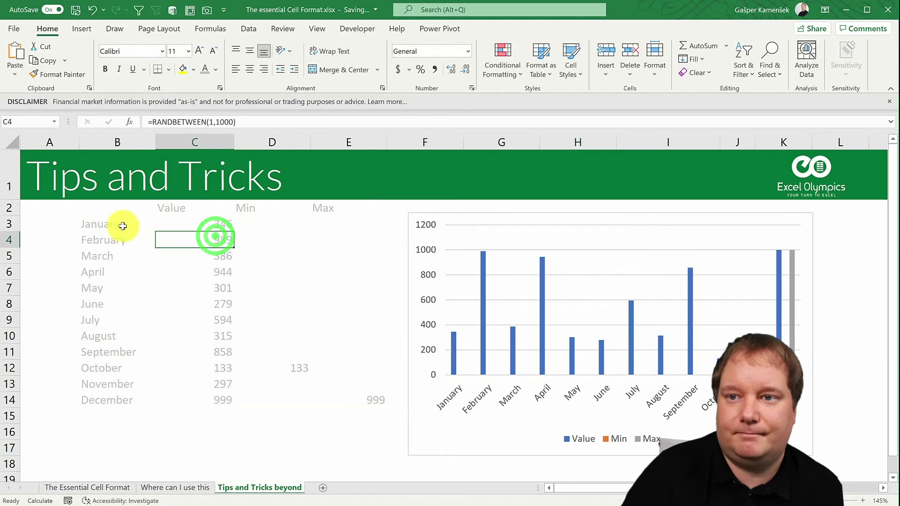
{"action": "left_click_drag", "start_coordinate": [121, 225], "coordinate": [115, 395]}
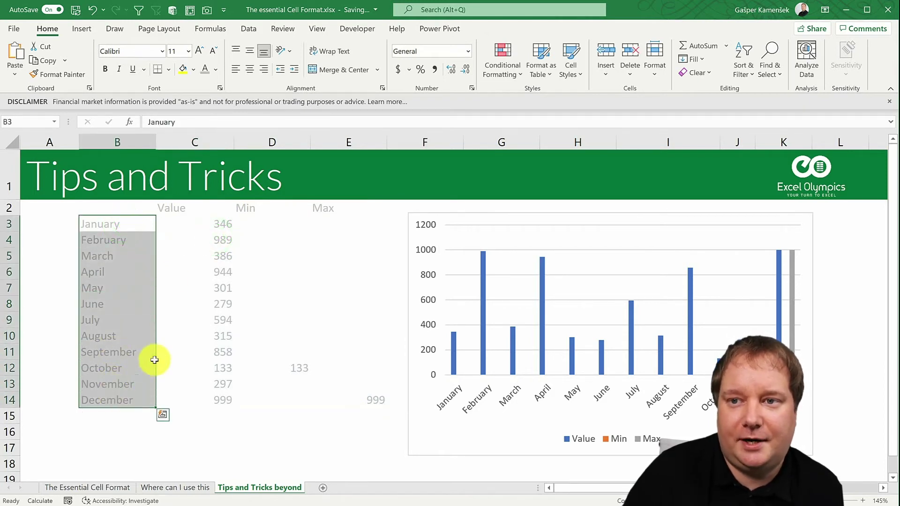
{"action": "left_click_drag", "start_coordinate": [201, 221], "coordinate": [190, 401]}
{"action": "left_click", "coordinate": [247, 287]}
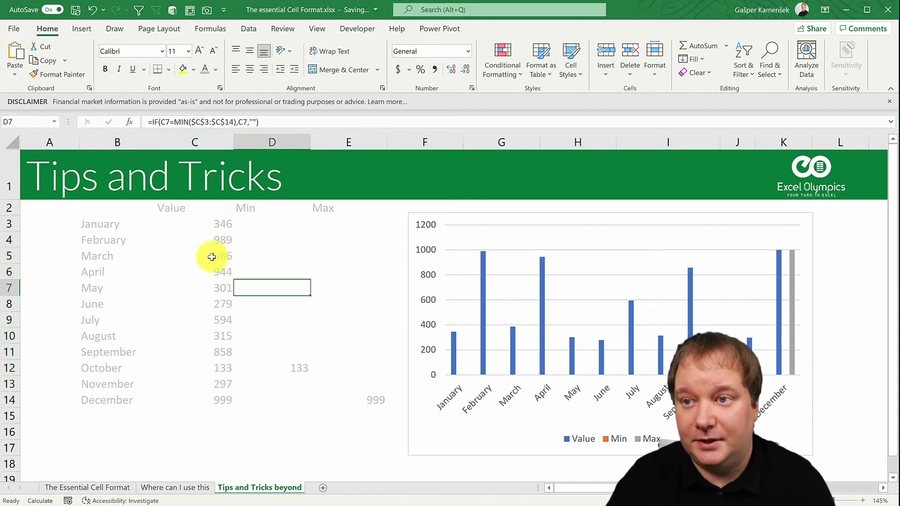
{"action": "left_click", "coordinate": [253, 223]}
{"action": "left_click", "coordinate": [326, 224]}
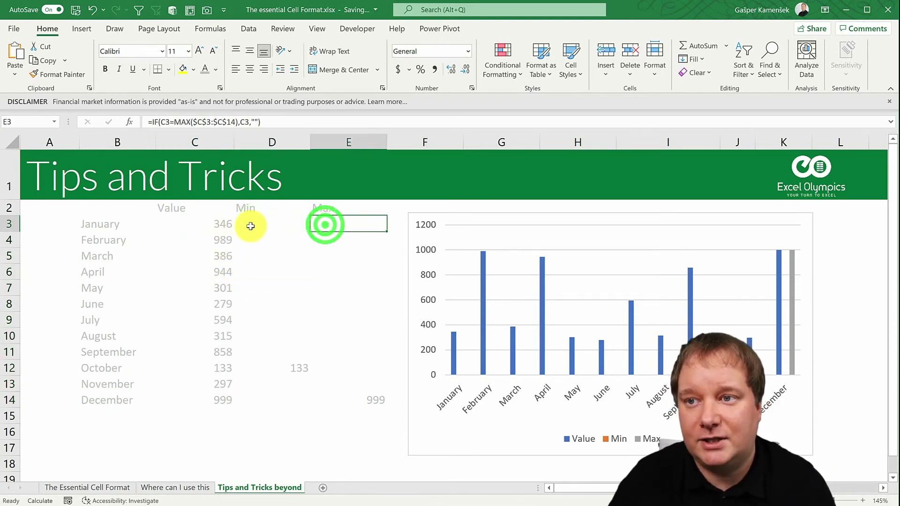
{"action": "left_click", "coordinate": [221, 225]}
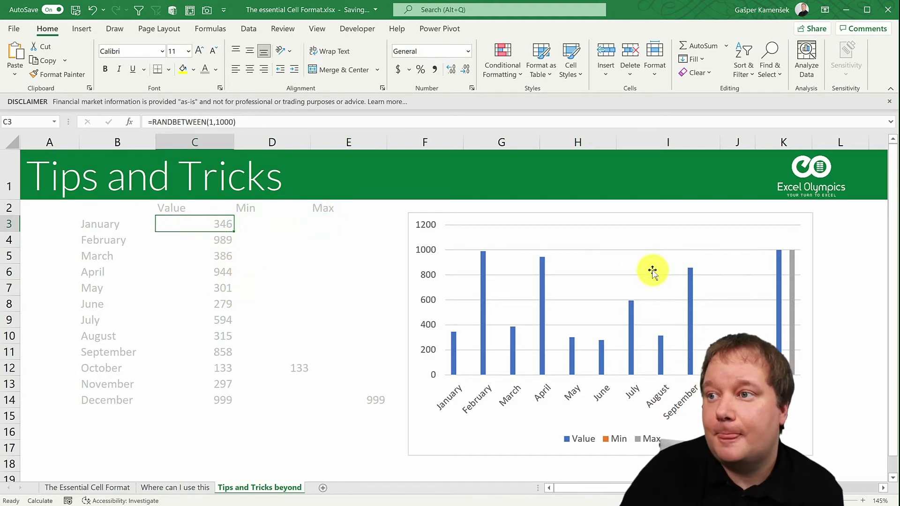
Delete the legend from the monthly column chart and fill the Value series with light gray.
{"action": "left_click", "coordinate": [801, 217]}
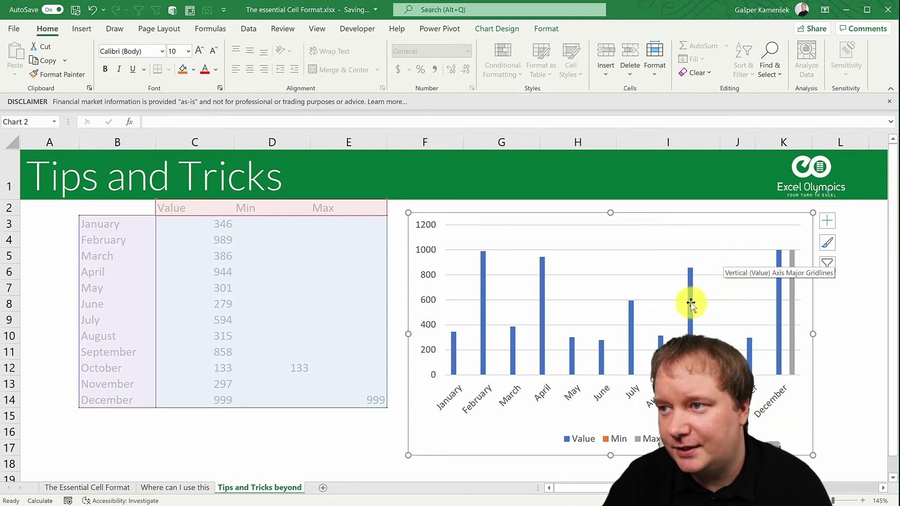
{"action": "left_click", "coordinate": [624, 437]}
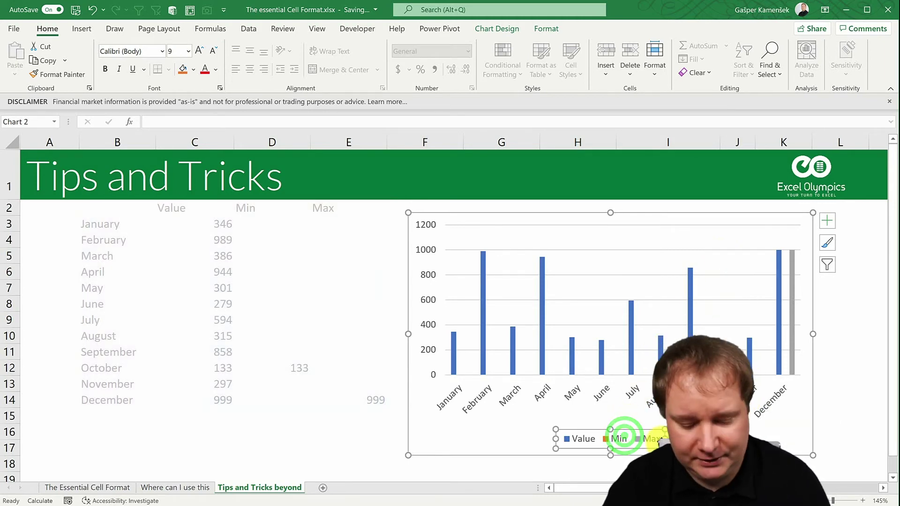
{"action": "left_click", "coordinate": [543, 297]}
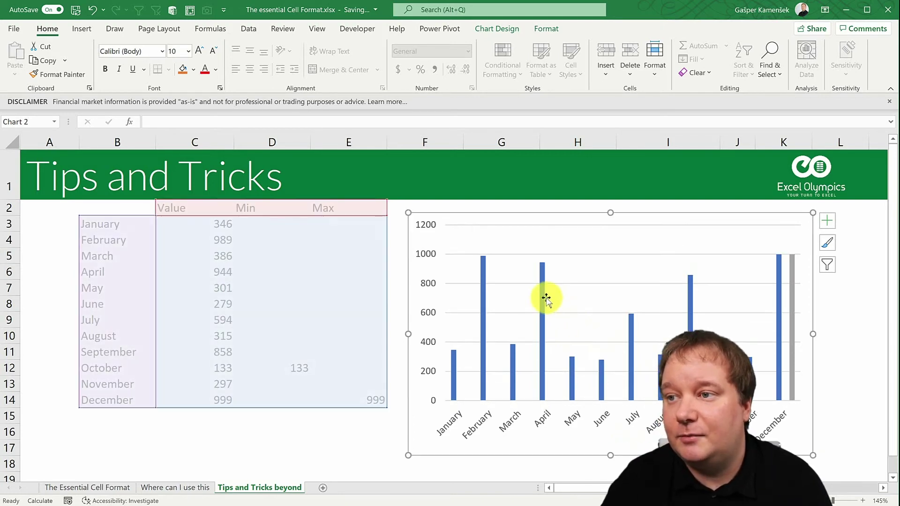
{"action": "right_click", "coordinate": [542, 296]}
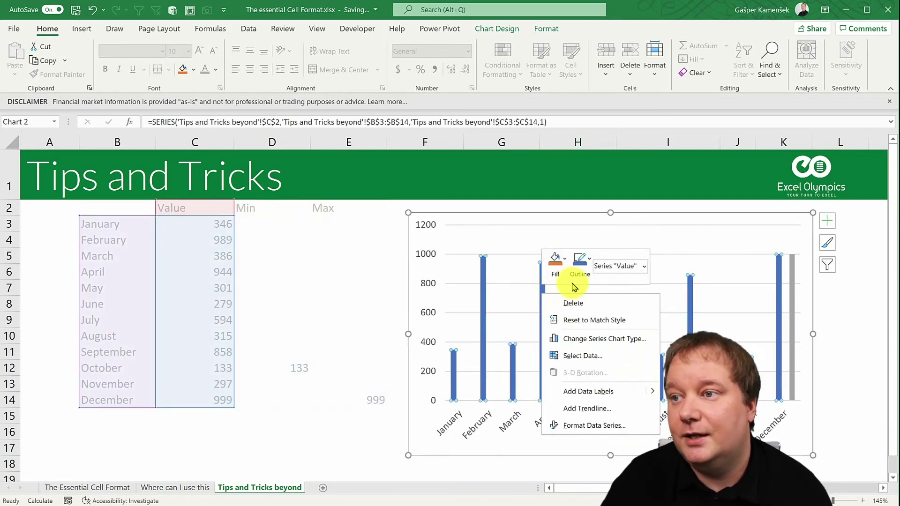
{"action": "left_click", "coordinate": [561, 274]}
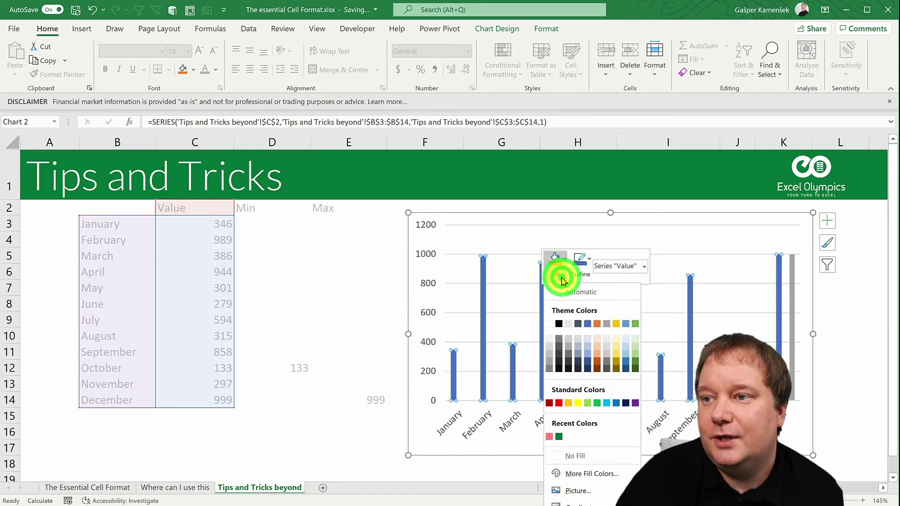
{"action": "left_click", "coordinate": [553, 361]}
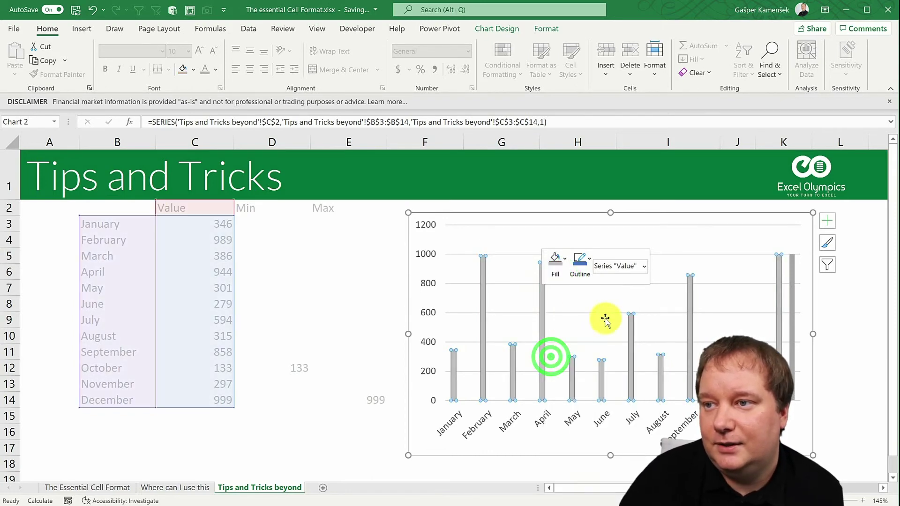
Fill the Min series of the column chart with the standard dark red.
{"action": "left_click", "coordinate": [793, 375]}
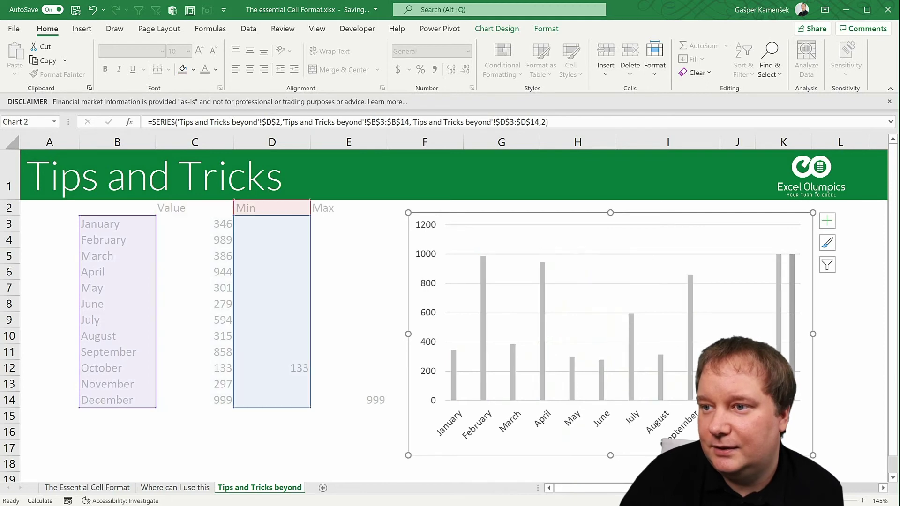
{"action": "right_click", "coordinate": [793, 375]}
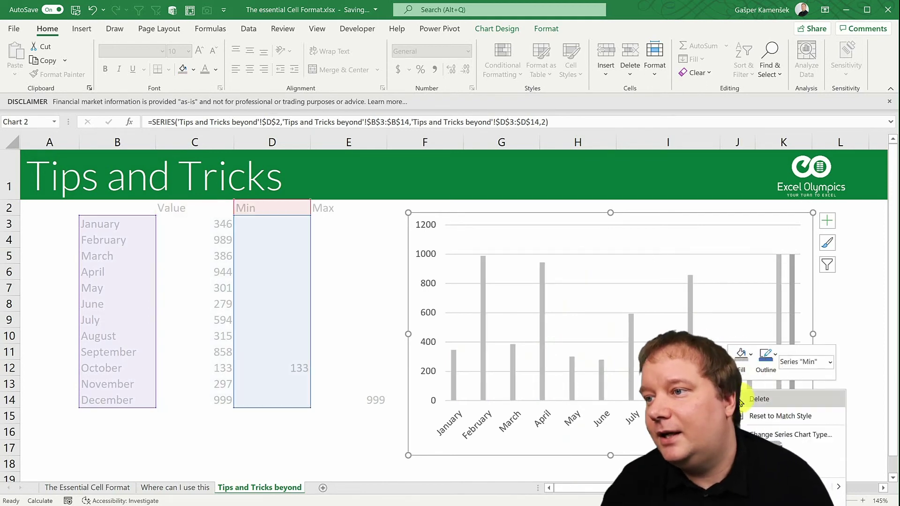
{"action": "left_click", "coordinate": [749, 374]}
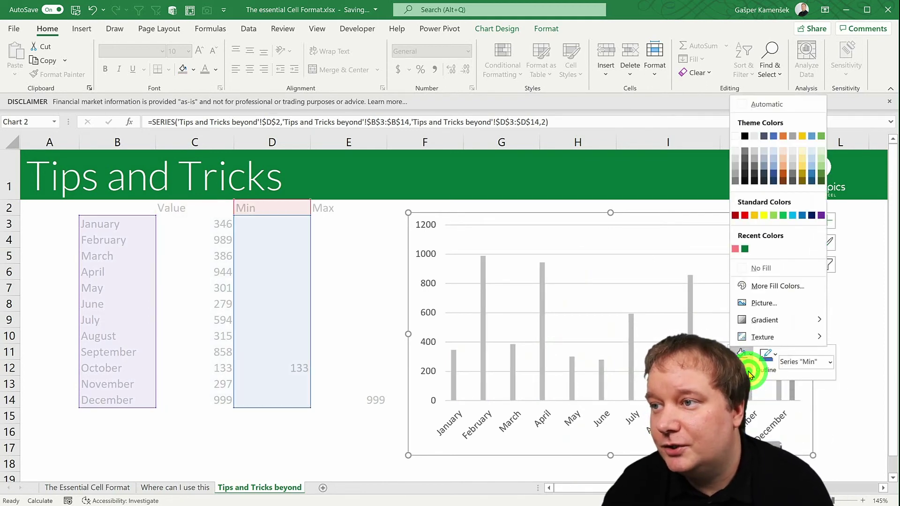
{"action": "left_click", "coordinate": [736, 216]}
Fill the Max series of the monthly column chart with the green theme color.
{"action": "left_click", "coordinate": [793, 305]}
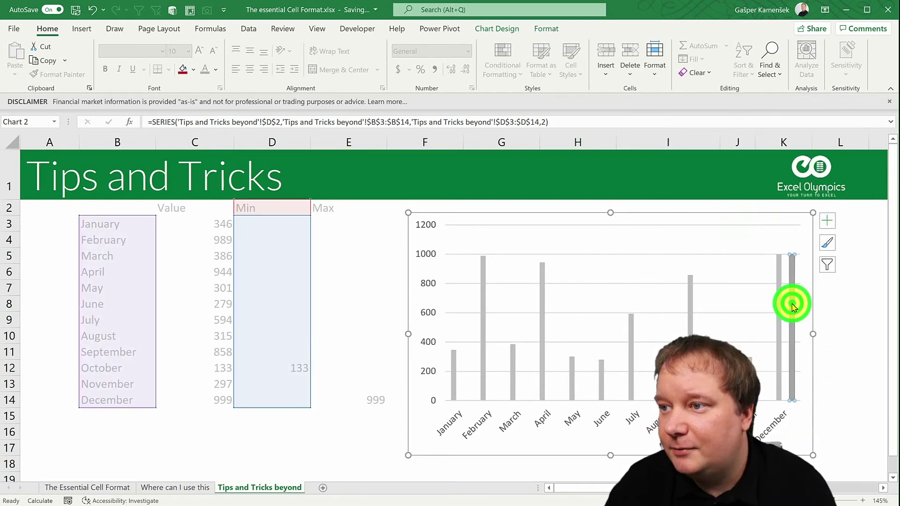
{"action": "right_click", "coordinate": [793, 302]}
{"action": "left_click", "coordinate": [803, 286]}
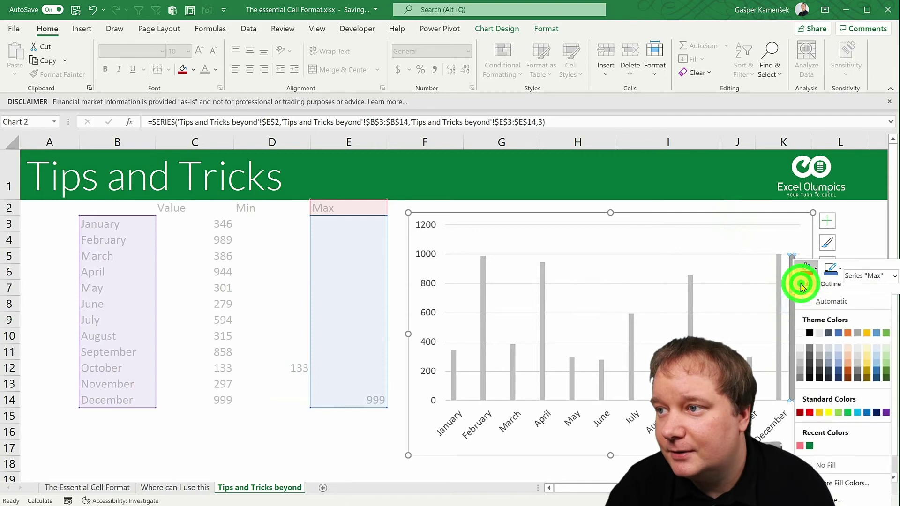
{"action": "left_click", "coordinate": [873, 333]}
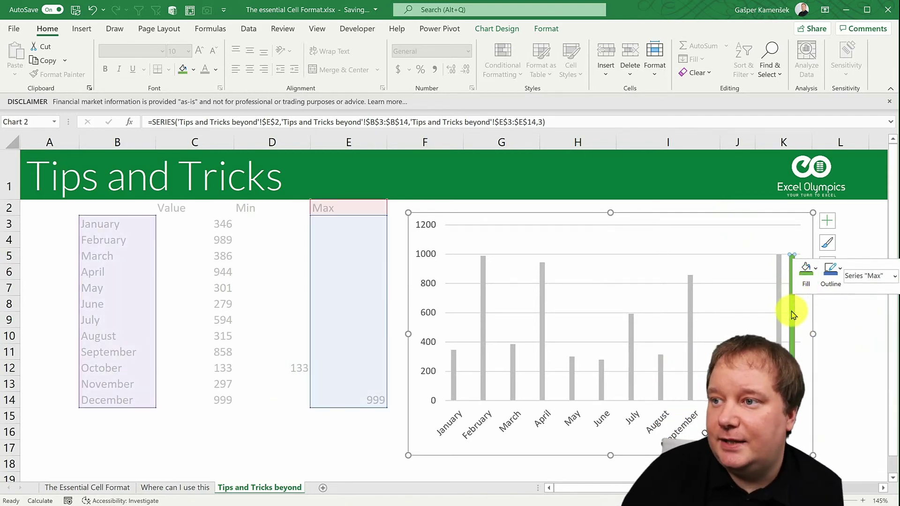
Set the column chart's series overlap to 100% and its gap width to 100%.
{"action": "right_click", "coordinate": [792, 313]}
{"action": "left_click", "coordinate": [828, 436]}
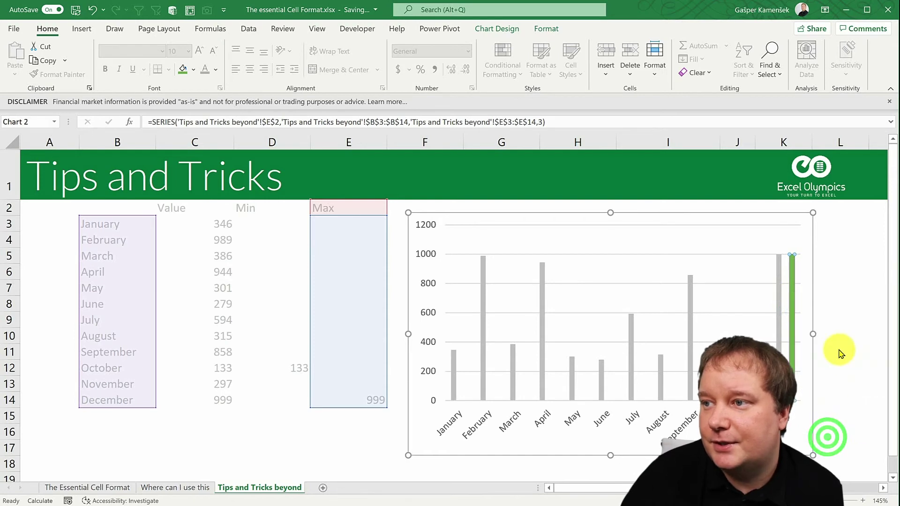
{"action": "left_click", "coordinate": [814, 272]}
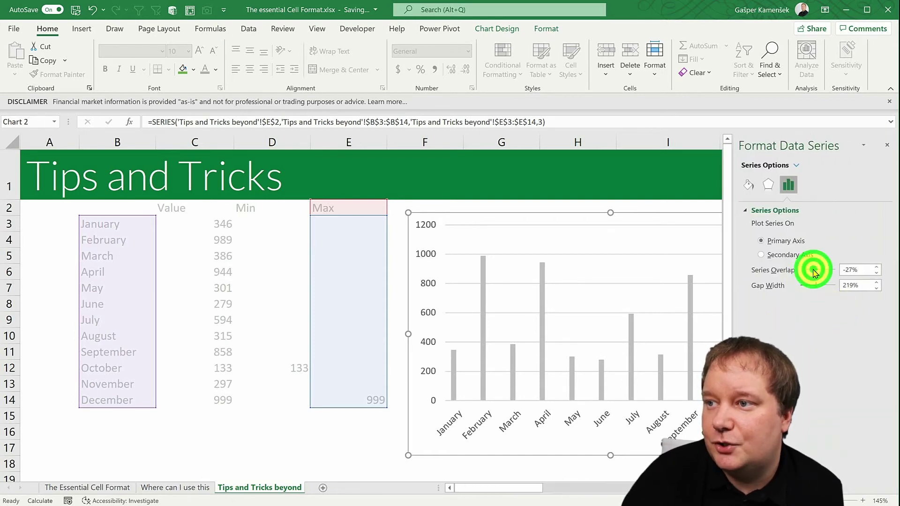
{"action": "mouse_move", "coordinate": [814, 272]}
{"action": "left_mouse_down"}
{"action": "mouse_move", "coordinate": [835, 271]}
{"action": "mouse_move", "coordinate": [805, 285]}
{"action": "left_mouse_up"}
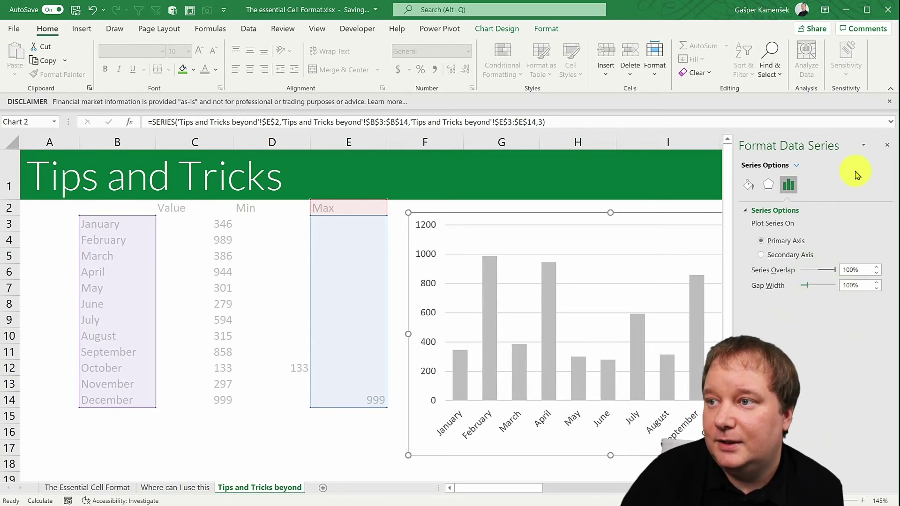
{"action": "left_click", "coordinate": [887, 145]}
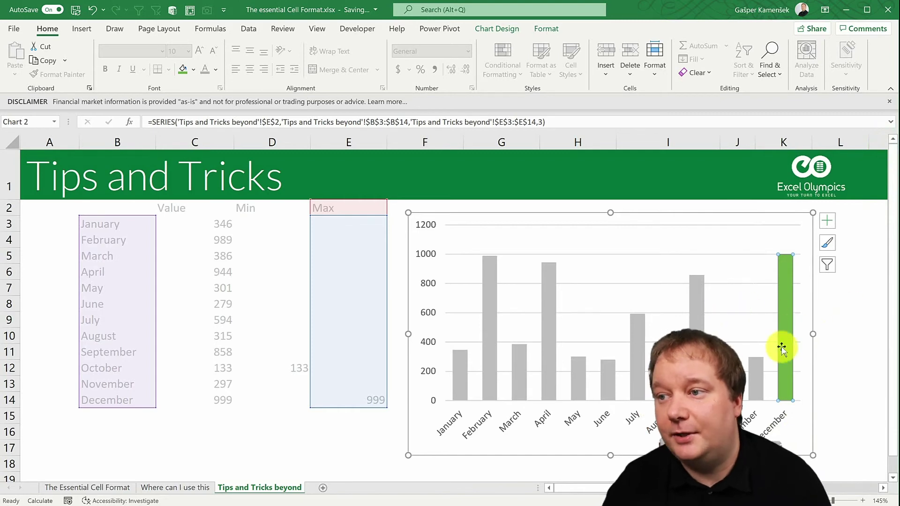
Delete the horizontal gridlines and the vertical value axis from the column chart.
{"action": "left_click", "coordinate": [628, 254]}
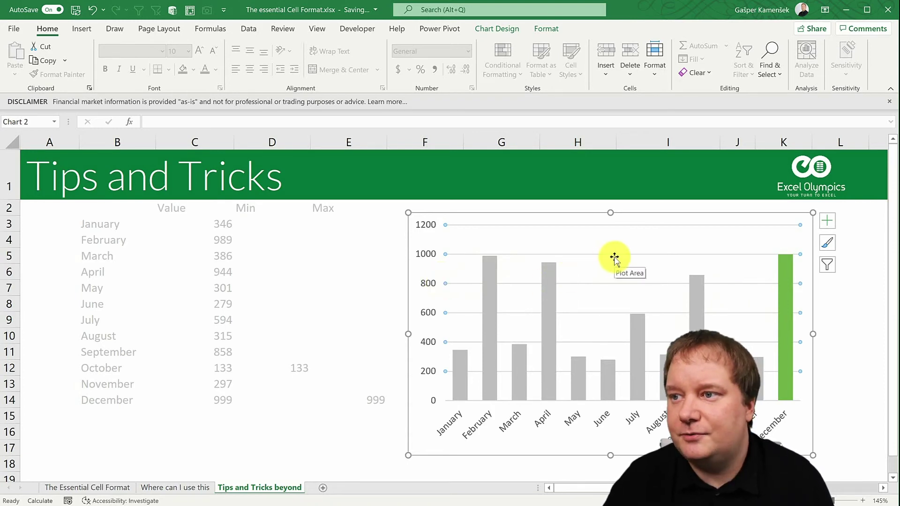
{"action": "key", "text": "Delete"}
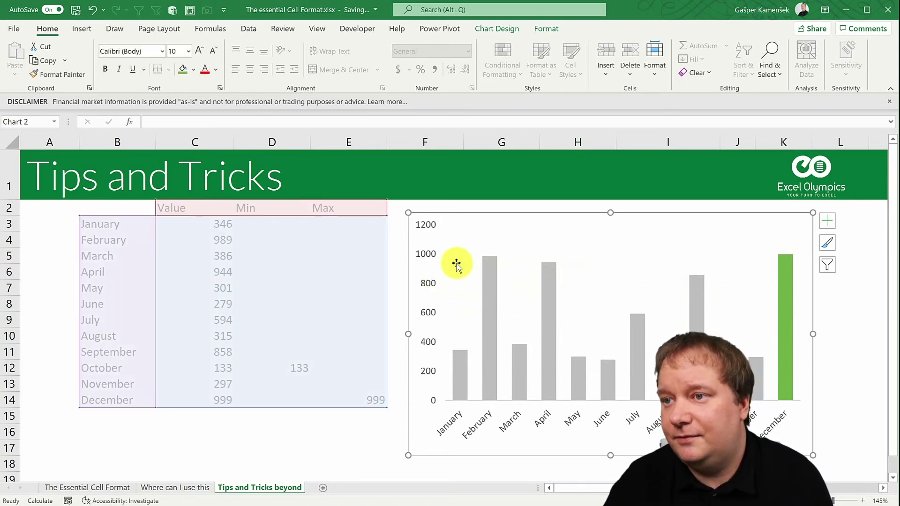
{"action": "left_click", "coordinate": [434, 258]}
{"action": "key", "text": "Delete"}
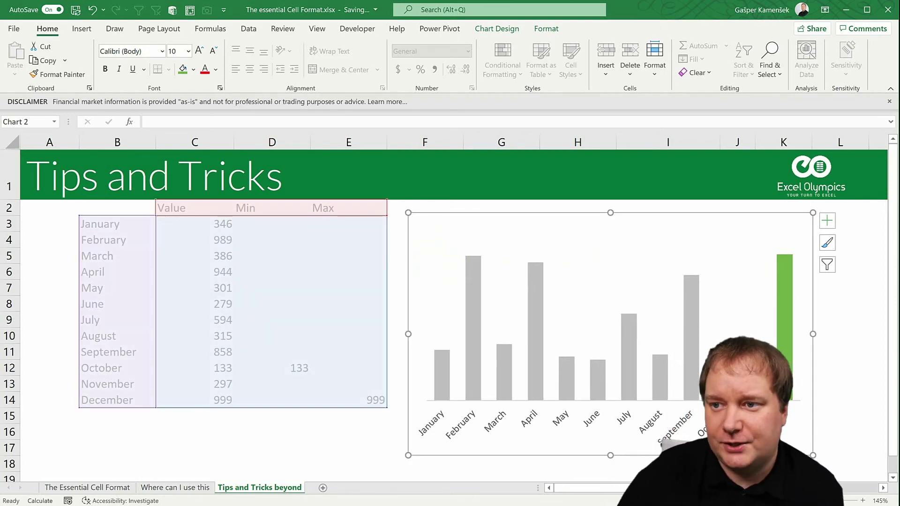
Add data labels to the Max series and restore the column chart's axes, including the vertical one.
{"action": "left_click", "coordinate": [786, 327]}
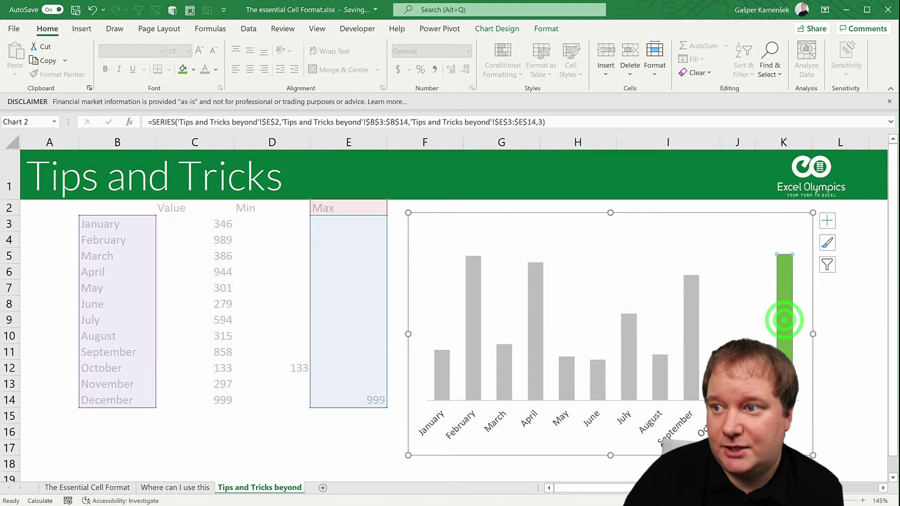
{"action": "left_click", "coordinate": [784, 290]}
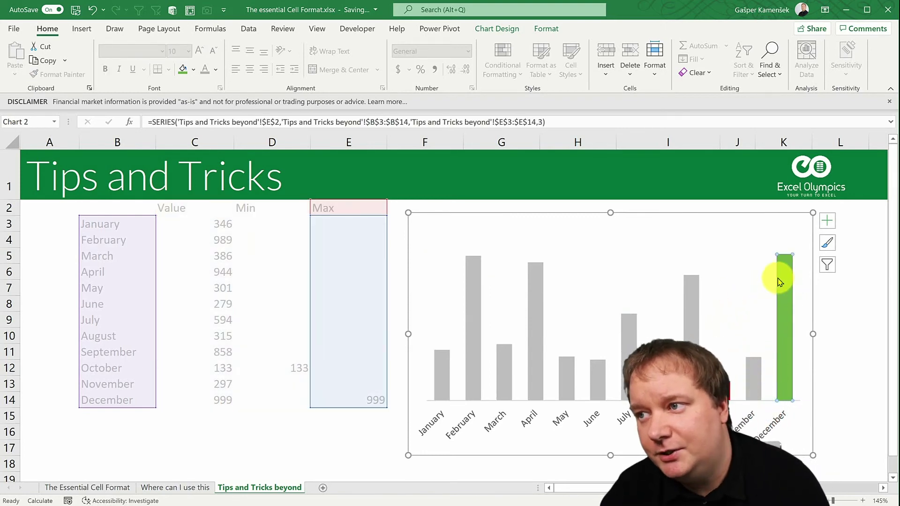
{"action": "left_click", "coordinate": [827, 225]}
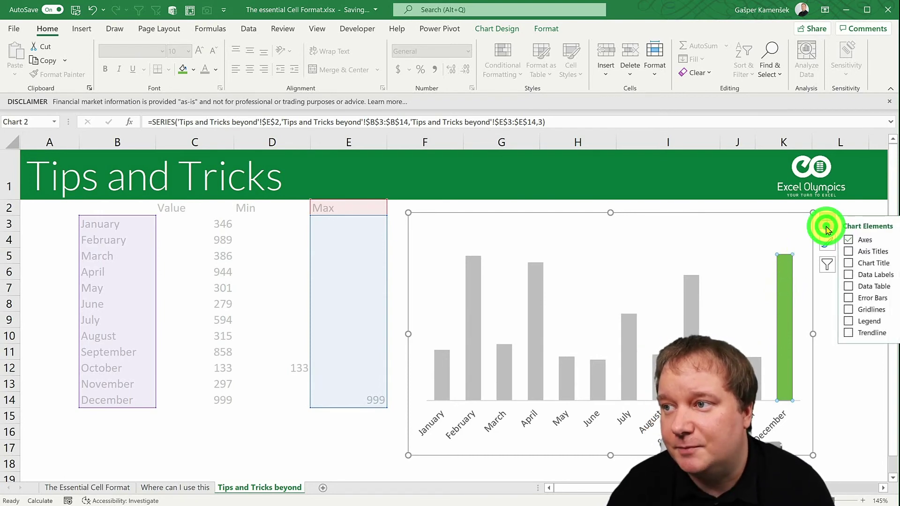
{"action": "left_click", "coordinate": [855, 276]}
{"action": "left_click", "coordinate": [852, 240]}
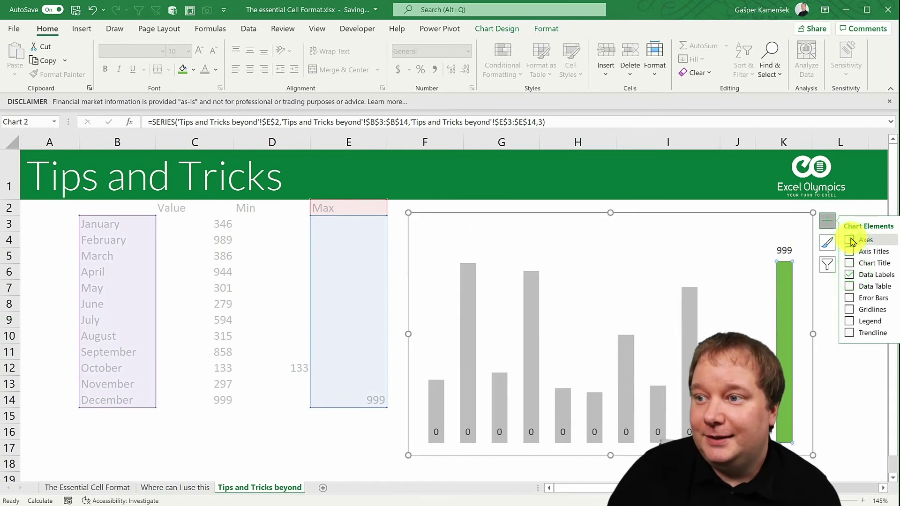
{"action": "left_click", "coordinate": [856, 241]}
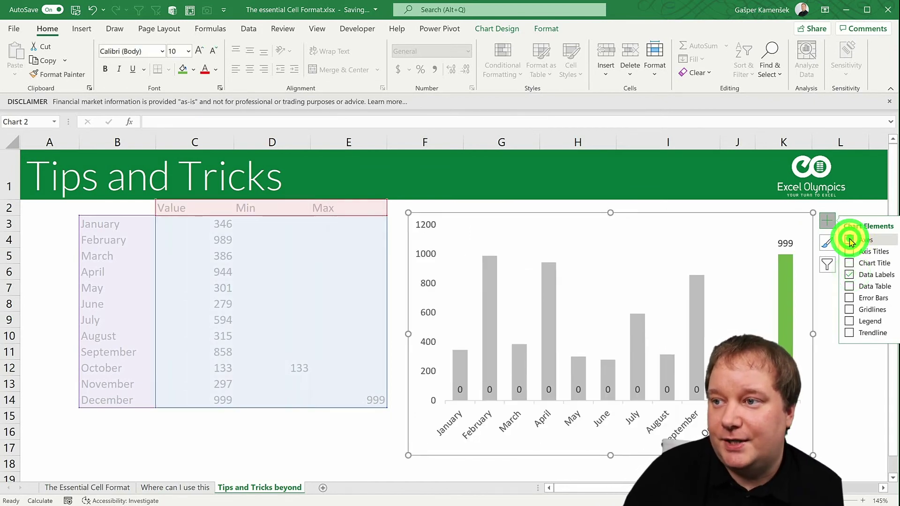
{"action": "left_click", "coordinate": [828, 230]}
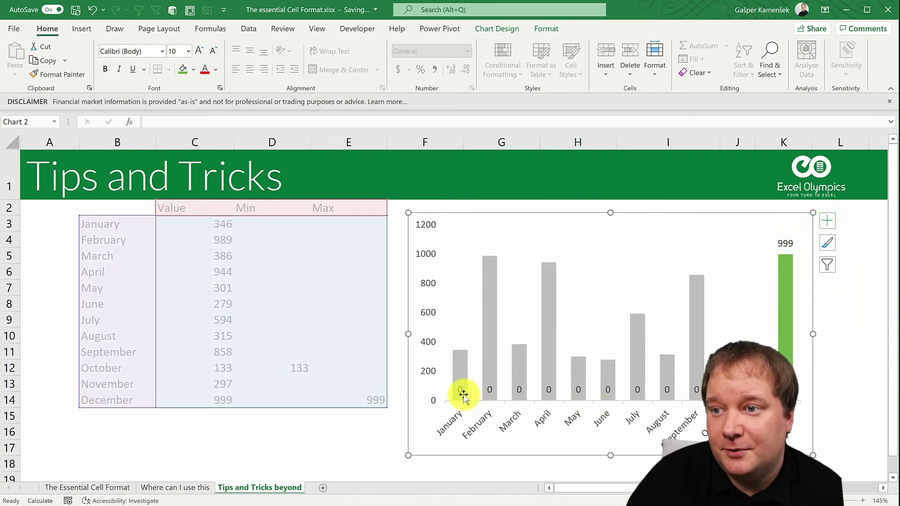
Apply a custom number format to the Max series data labels that hides the zeros from the blank Max cells.
{"action": "left_click_drag", "start_coordinate": [352, 224], "coordinate": [362, 378]}
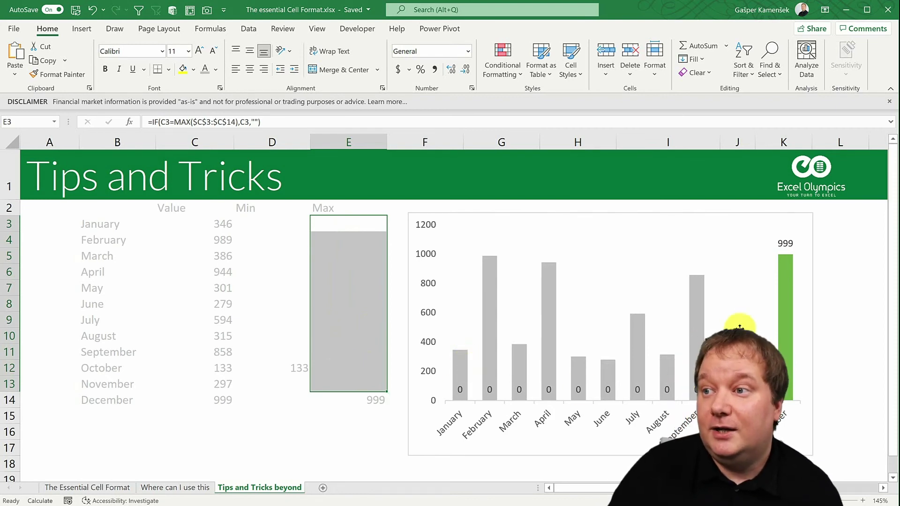
{"action": "mouse_move", "coordinate": [794, 264]}
{"action": "left_click", "coordinate": [786, 243]}
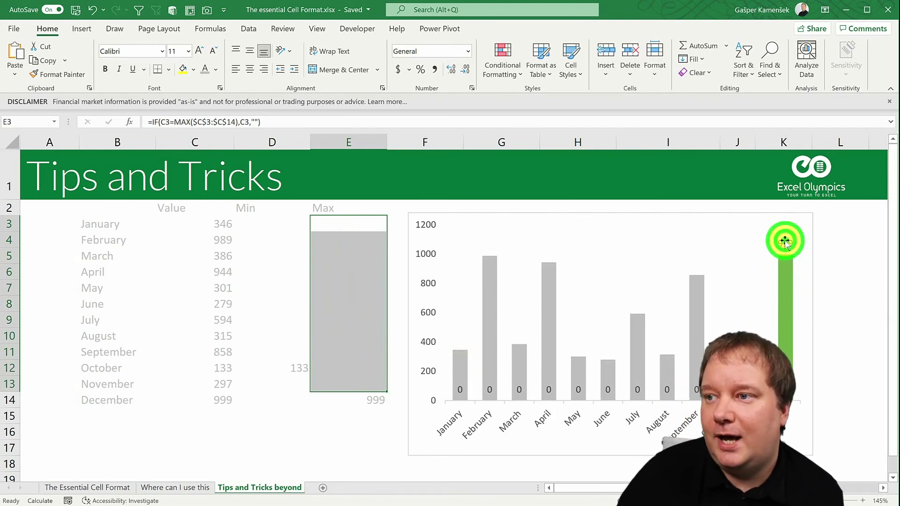
{"action": "right_click", "coordinate": [787, 242]}
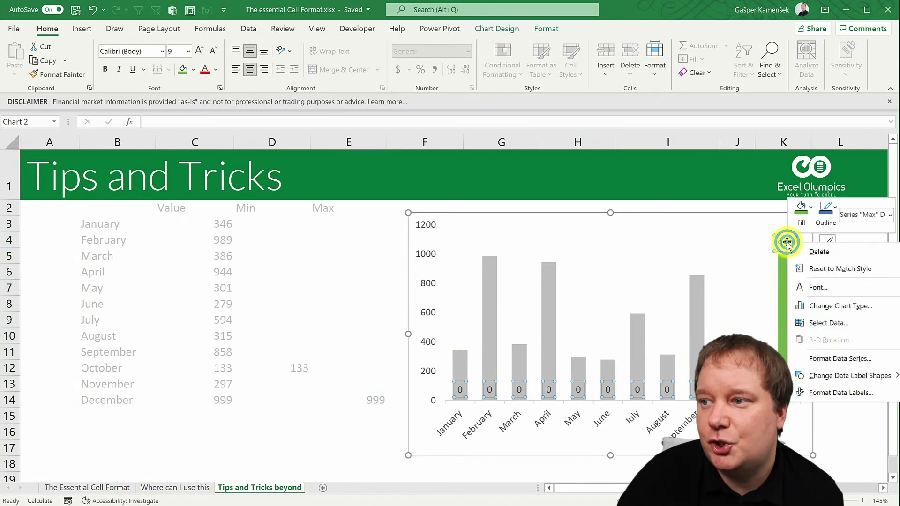
{"action": "left_click", "coordinate": [831, 391]}
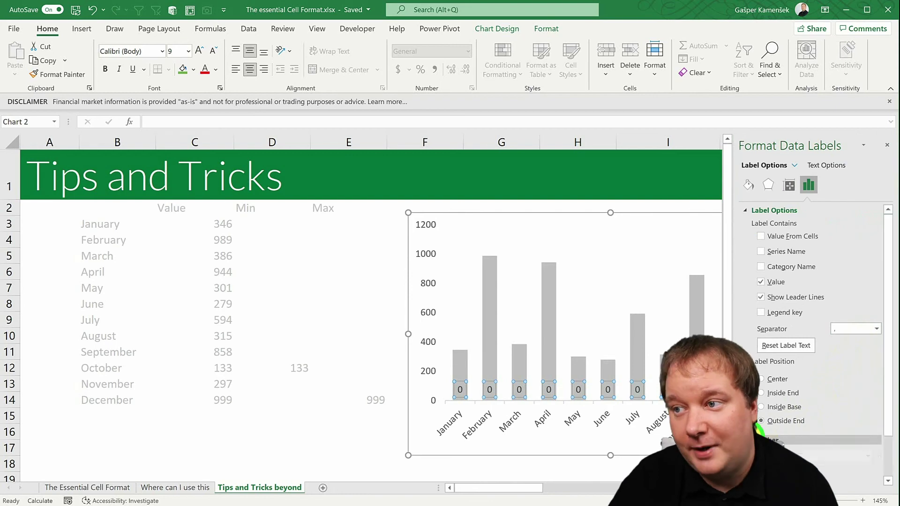
{"action": "scroll", "coordinate": [841, 393], "scroll_direction": "down", "scroll_amount": 2}
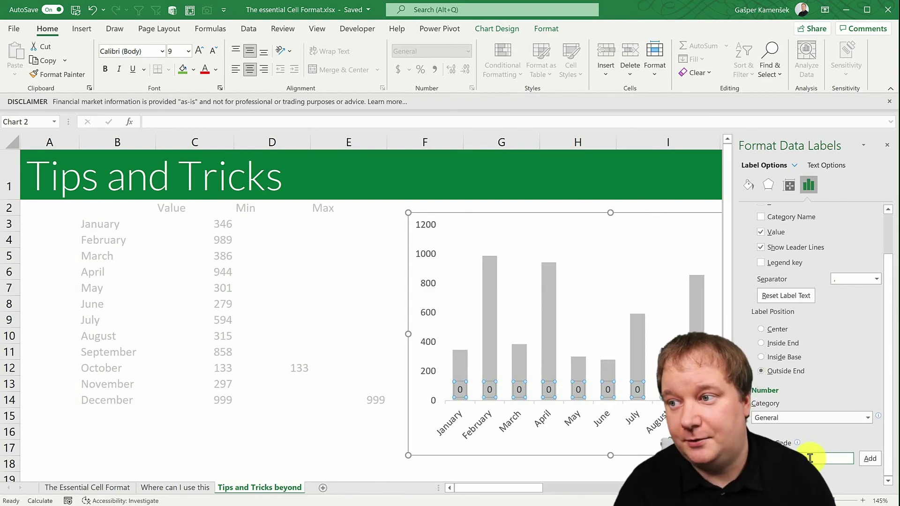
{"action": "left_click", "coordinate": [872, 460]}
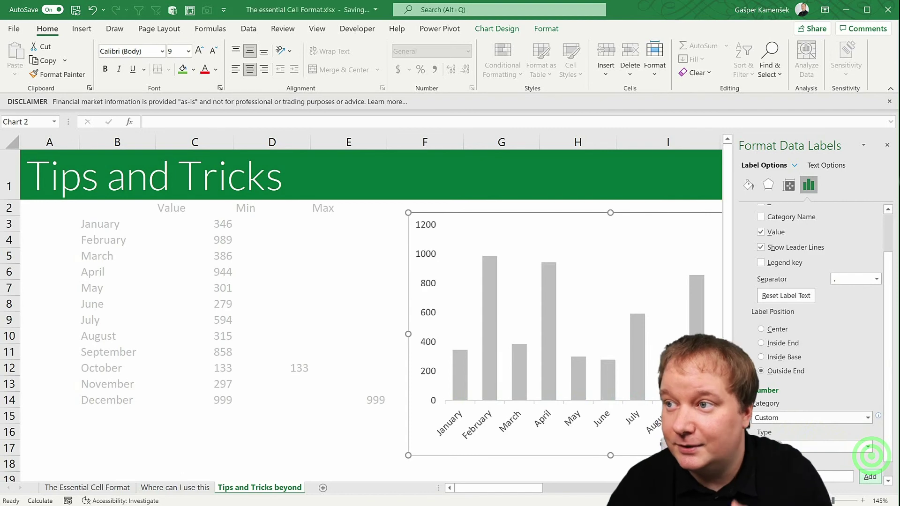
{"action": "left_click", "coordinate": [888, 148]}
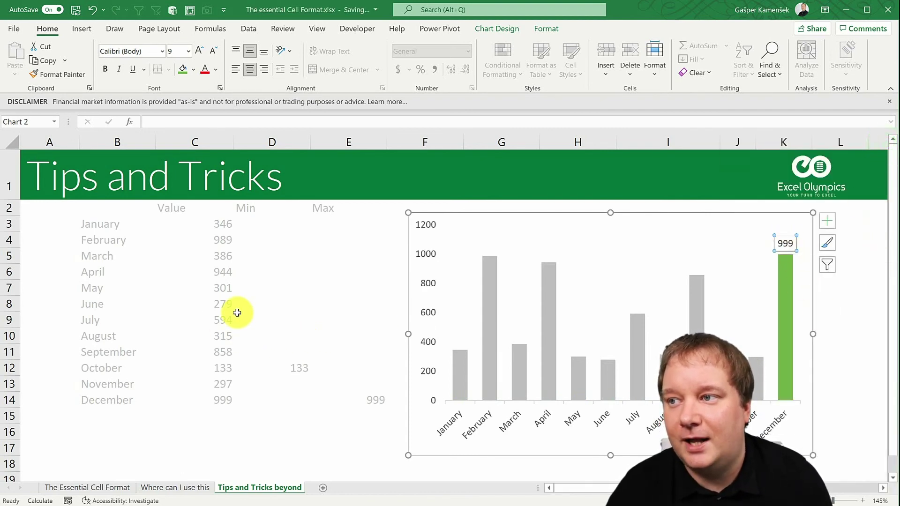
Recalculate the sheet to generate new RANDBETWEEN(1,1000) numbers in the Value column and refresh the chart.
{"action": "left_click", "coordinate": [215, 319]}
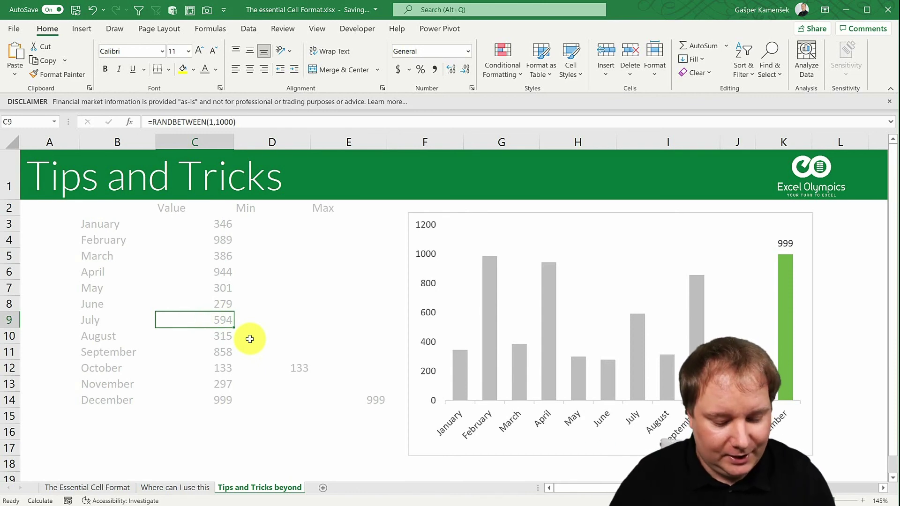
{"action": "left_click", "coordinate": [217, 441]}
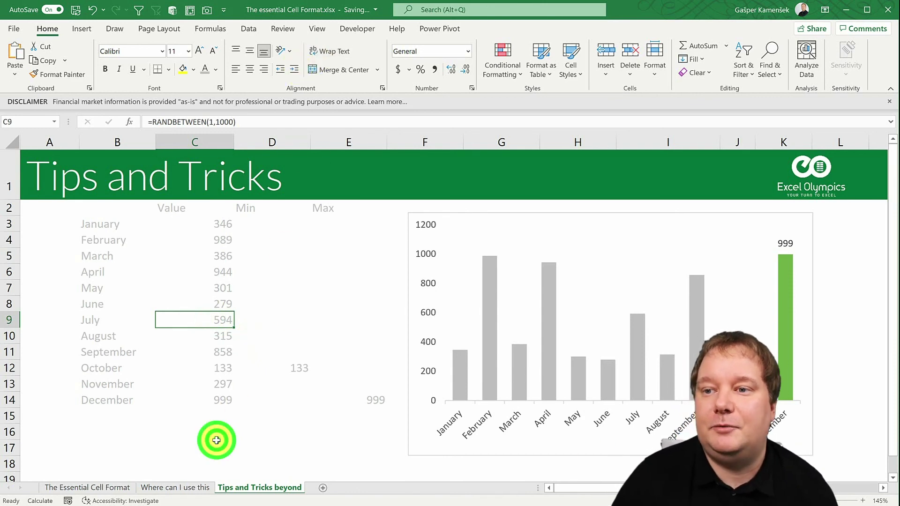
{"action": "key", "text": "F9"}
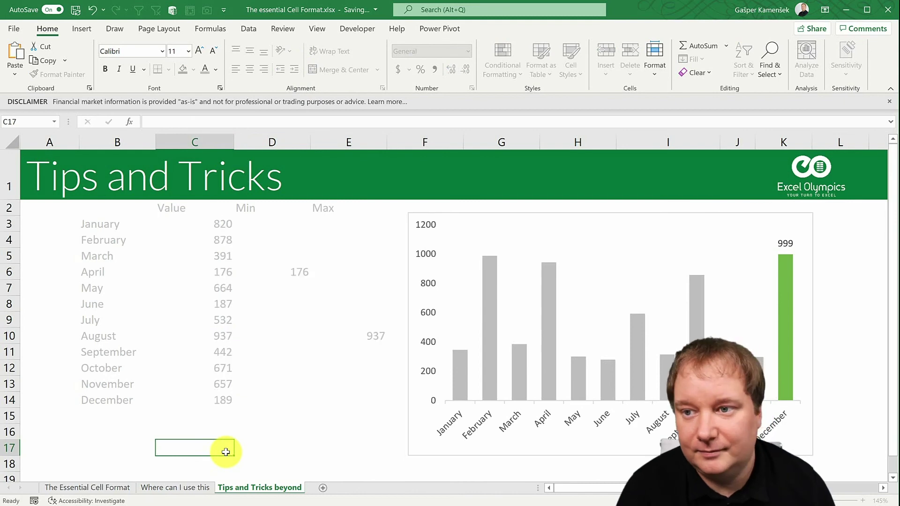
{"action": "key", "text": "Return"}
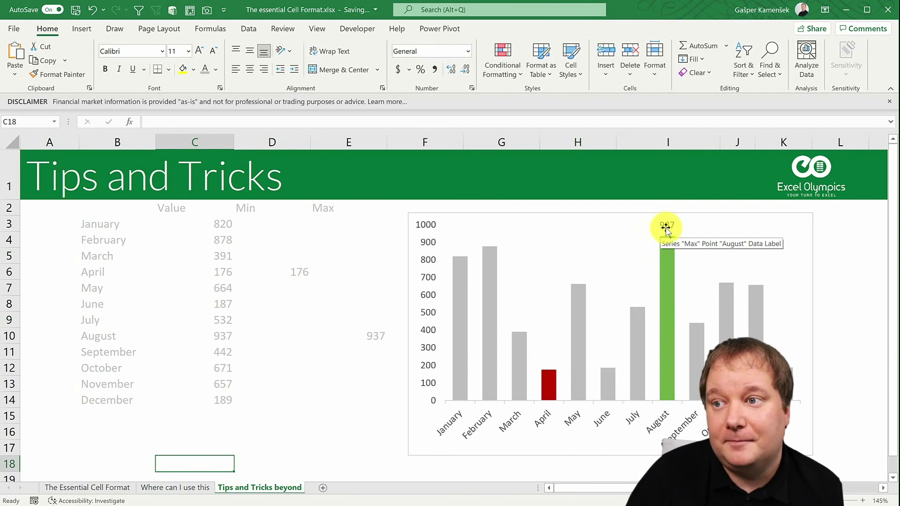
Add data labels to the dark red Min series of the column chart.
{"action": "mouse_move", "coordinate": [548, 387]}
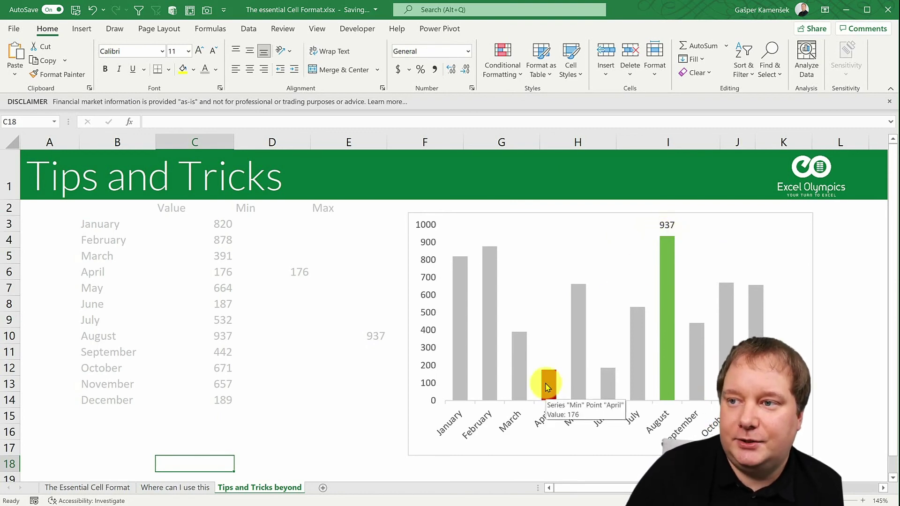
{"action": "left_click", "coordinate": [552, 387]}
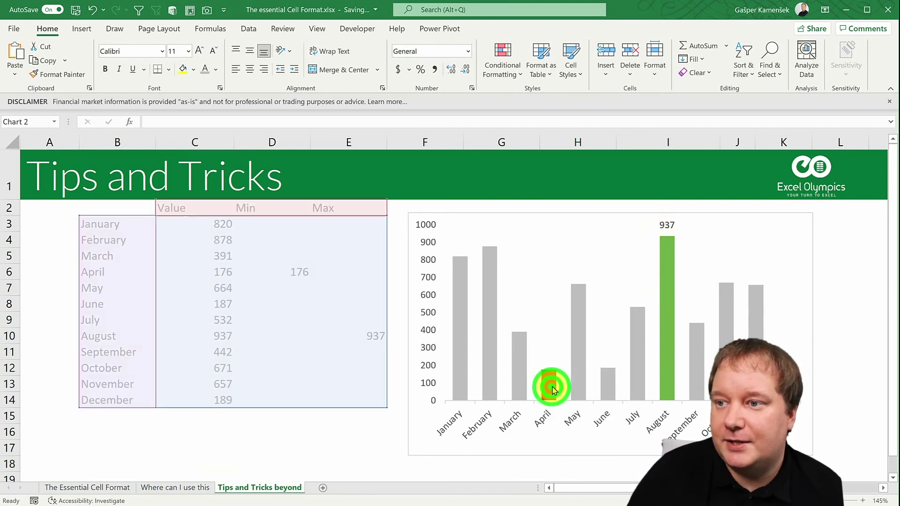
{"action": "left_click", "coordinate": [827, 220]}
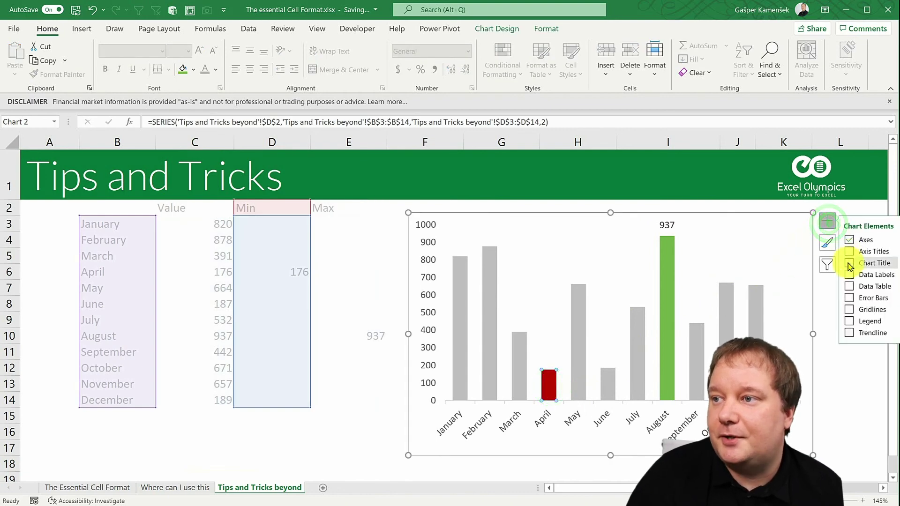
{"action": "left_click", "coordinate": [849, 275]}
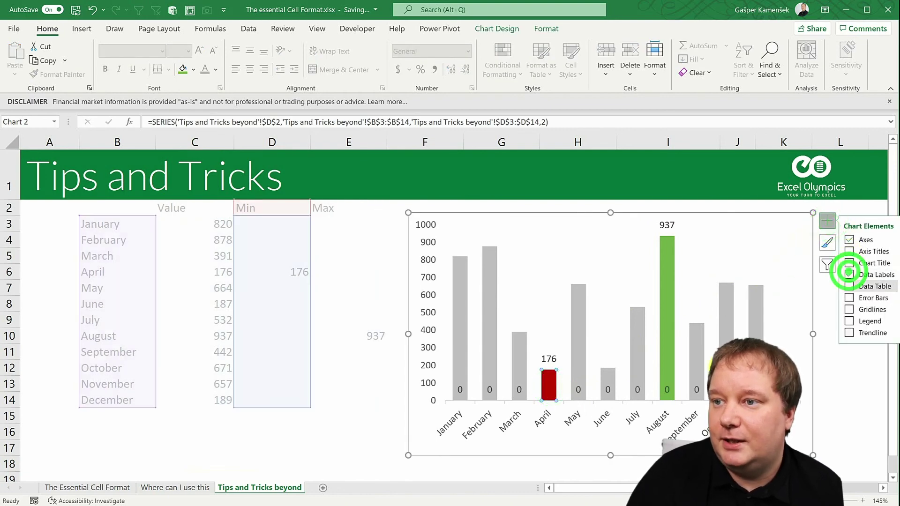
Apply a custom number format to the Min series data labels that hides the zeros from the blank Min cells.
{"action": "left_click", "coordinate": [547, 359]}
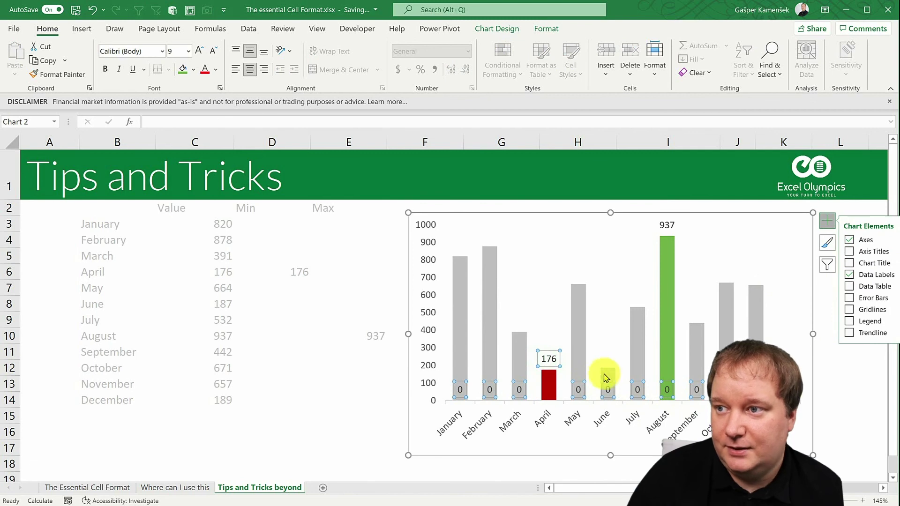
{"action": "right_click", "coordinate": [549, 359]}
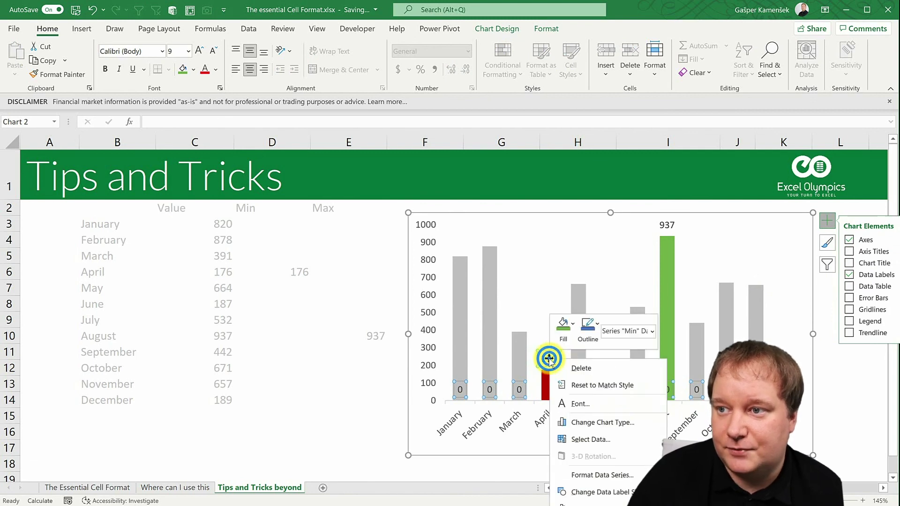
{"action": "left_click", "coordinate": [584, 504]}
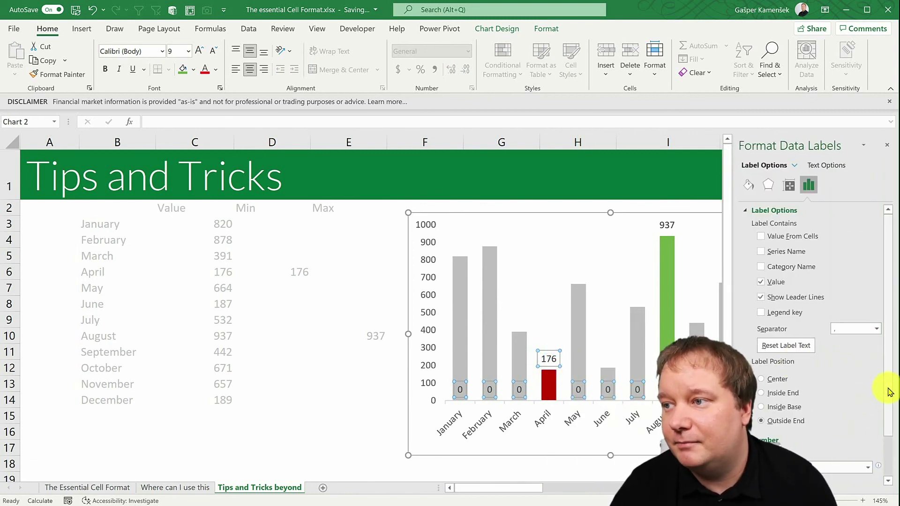
{"action": "scroll", "coordinate": [889, 392], "scroll_direction": "down", "scroll_amount": 2}
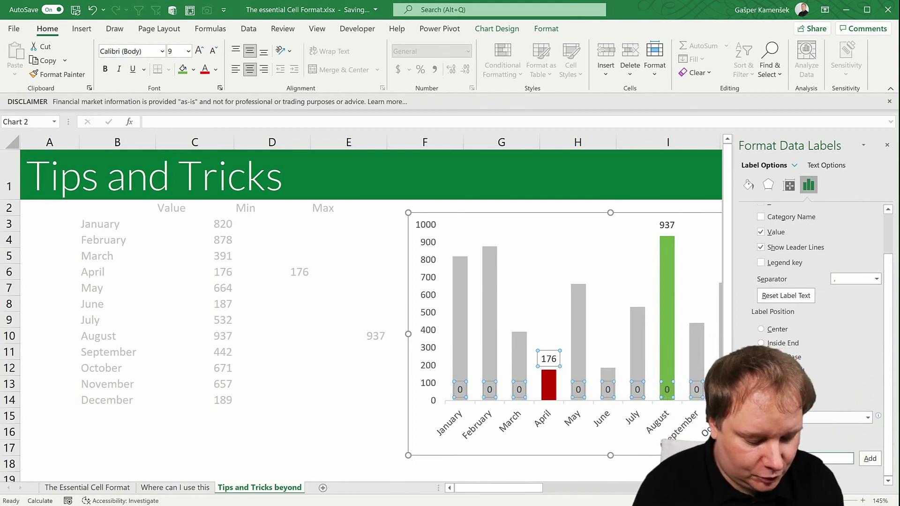
{"action": "left_click", "coordinate": [875, 459]}
{"action": "left_click", "coordinate": [886, 145]}
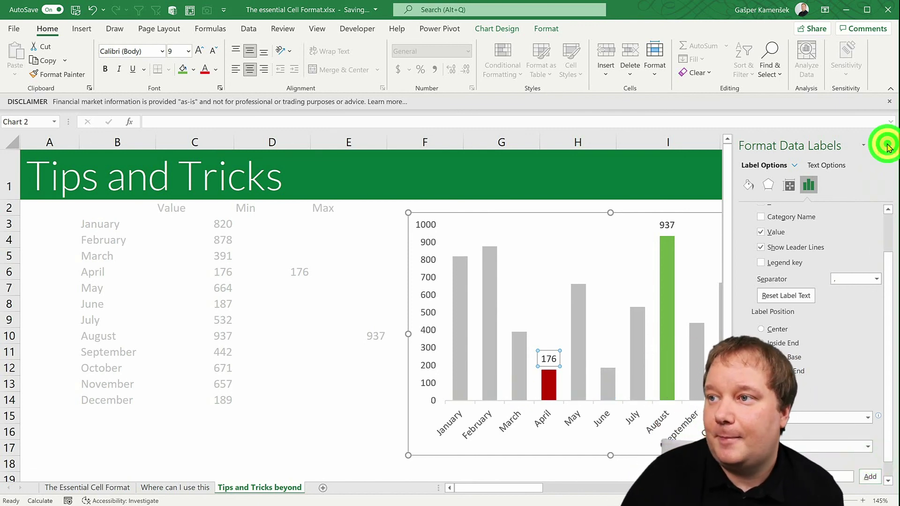
Recalculate the sheet from empty cell C17 to generate new random numbers in the Value column and update the highlighted columns.
{"action": "left_click", "coordinate": [257, 306]}
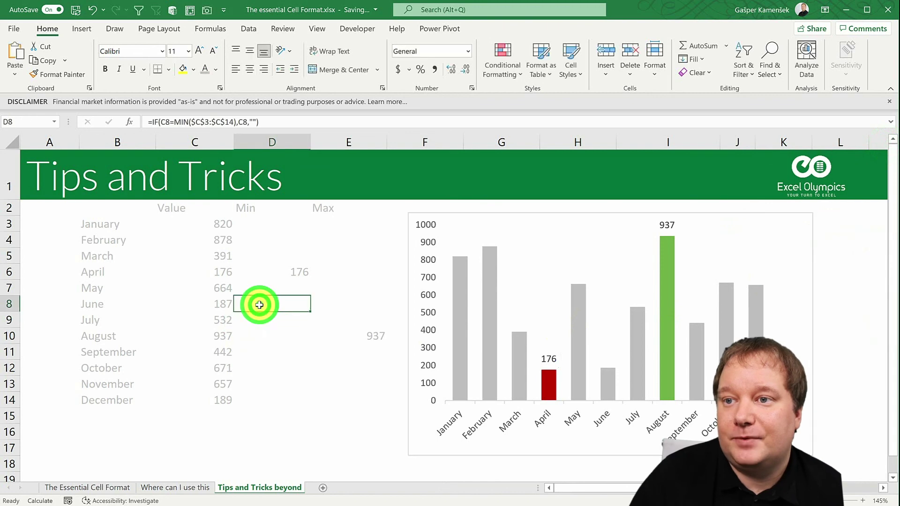
{"action": "left_click", "coordinate": [175, 447]}
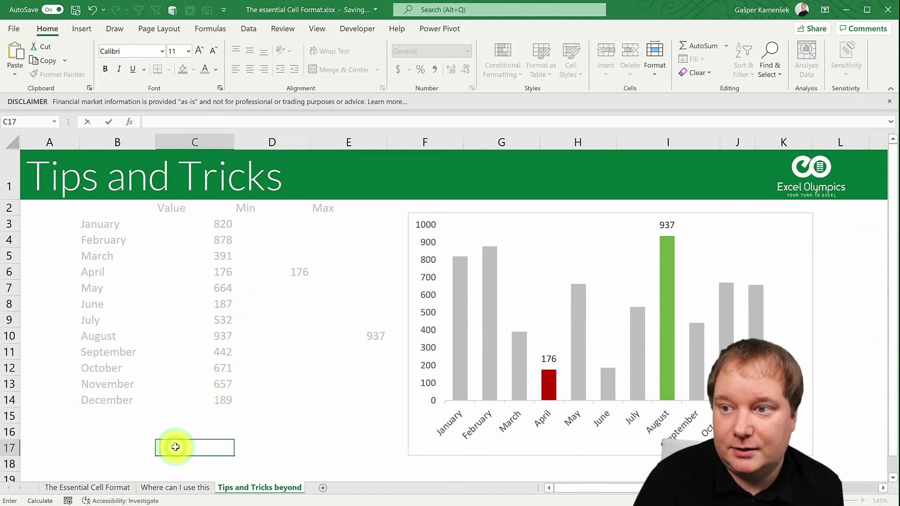
{"action": "key", "text": "Return"}
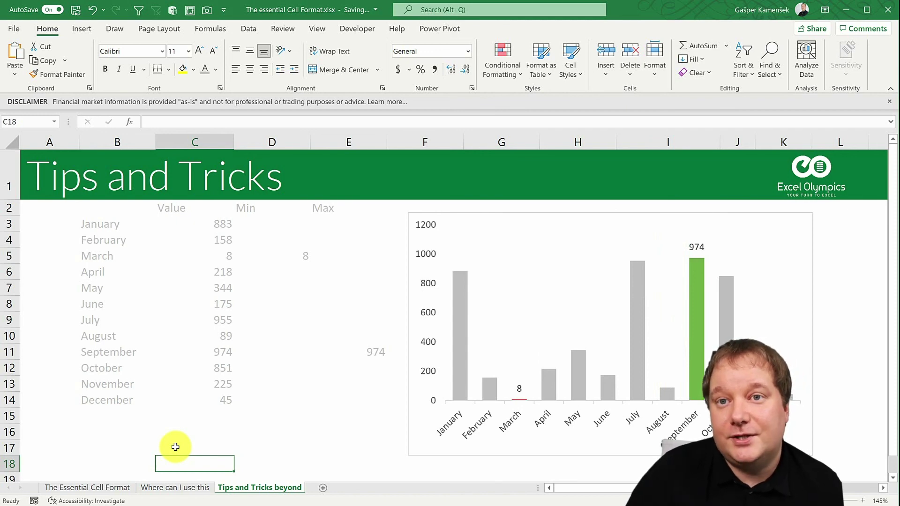
Switch to The Essential Cell Format sheet and view the available number formats for the selected range B3:G16.
{"action": "left_click", "coordinate": [111, 486]}
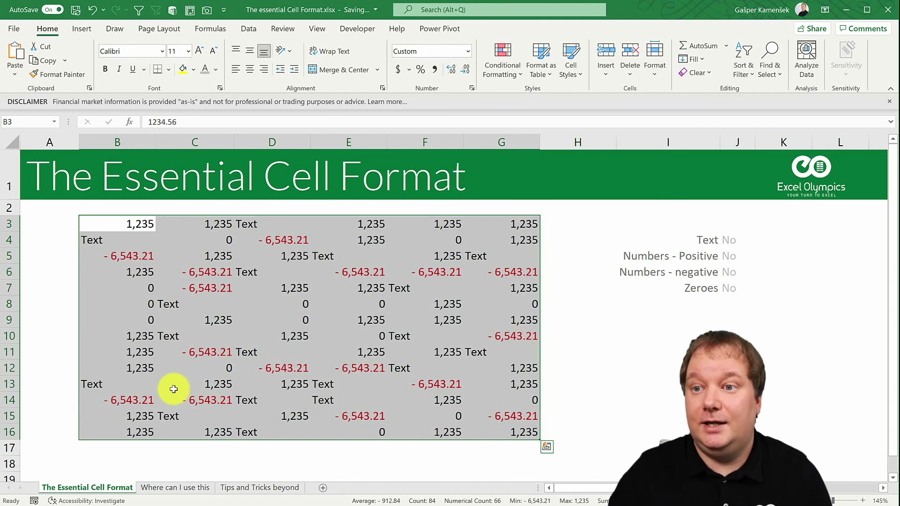
{"action": "left_click", "coordinate": [468, 51]}
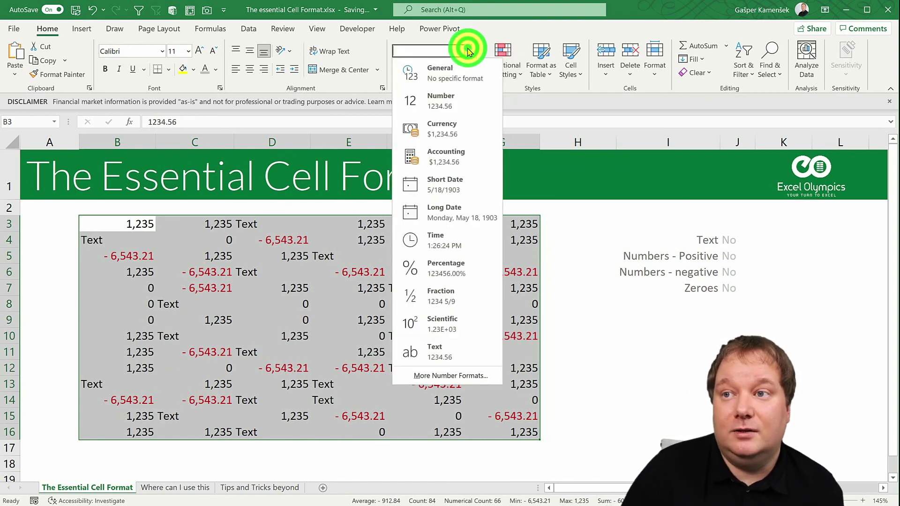
{"action": "left_click", "coordinate": [468, 51]}
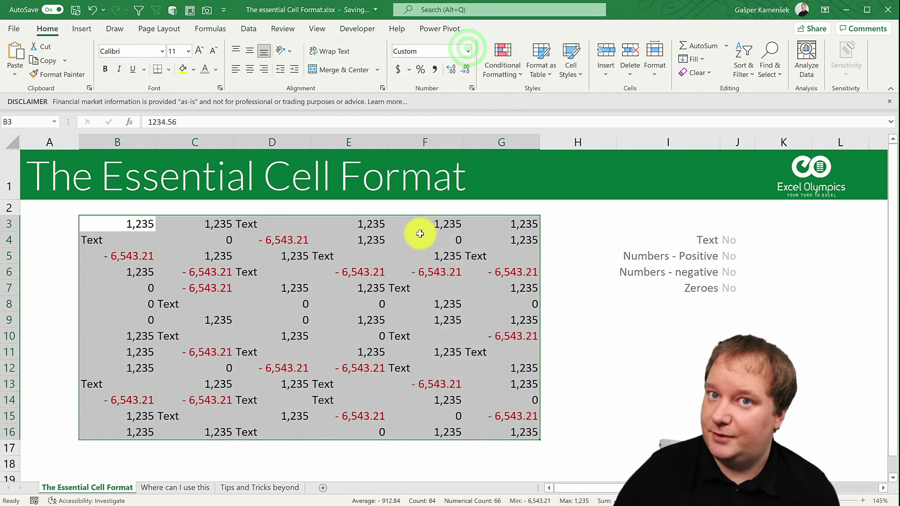